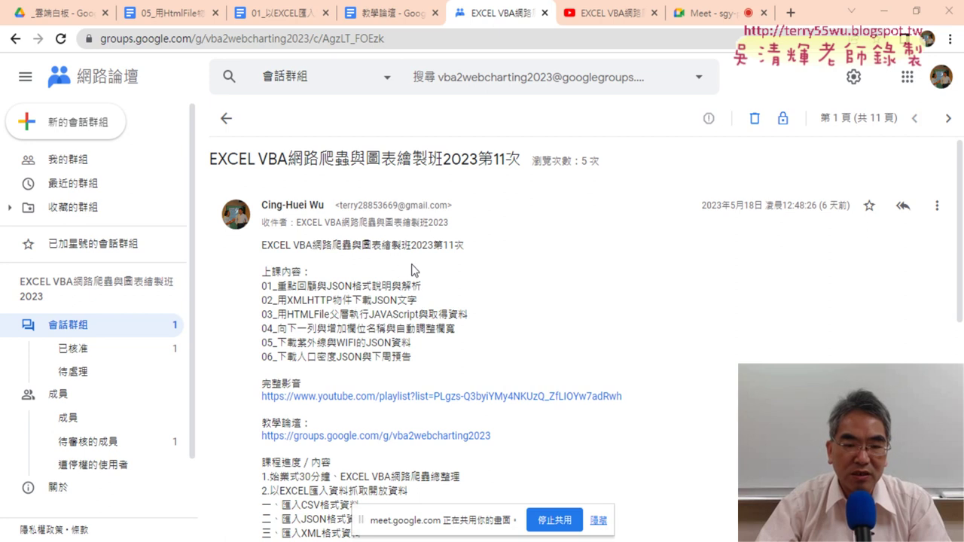
Highlight 'JSON格式' in the class-11 lesson list, then go to the JSON import handout.
drag(327, 287, 371, 286)
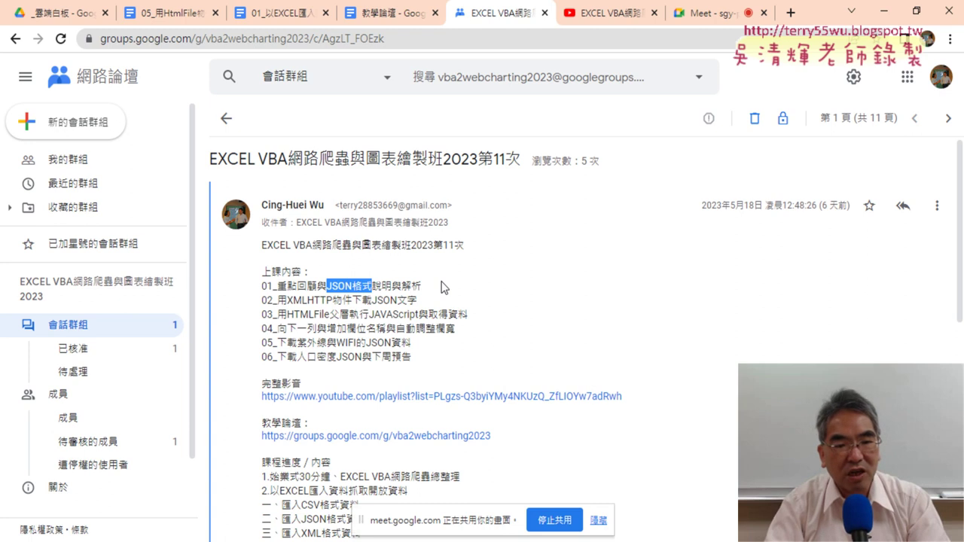
click(173, 16)
Open 01_以EXCEL匯入資料抓取開放資料_二、匯入JSON格式資料 from the _雲端白板 Drive folder.
click(216, 13)
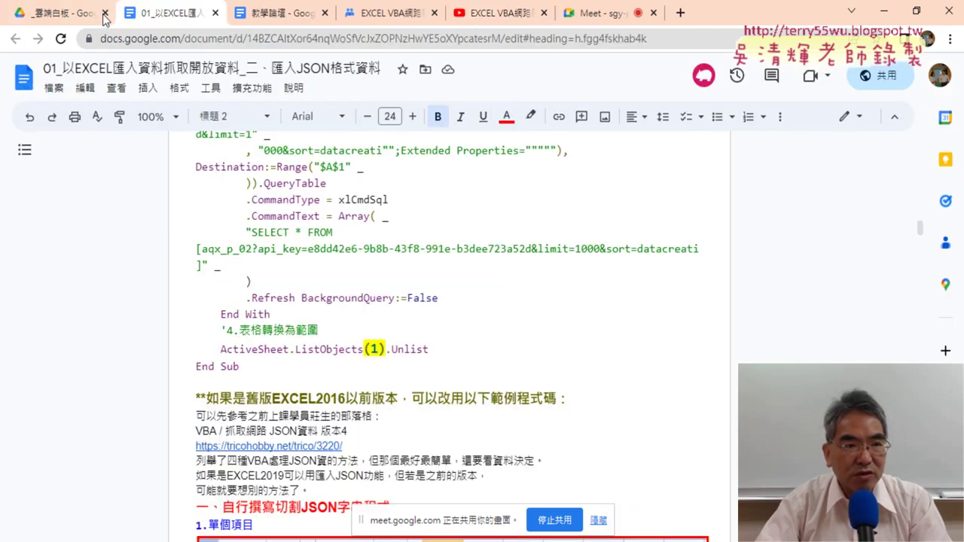
click(100, 14)
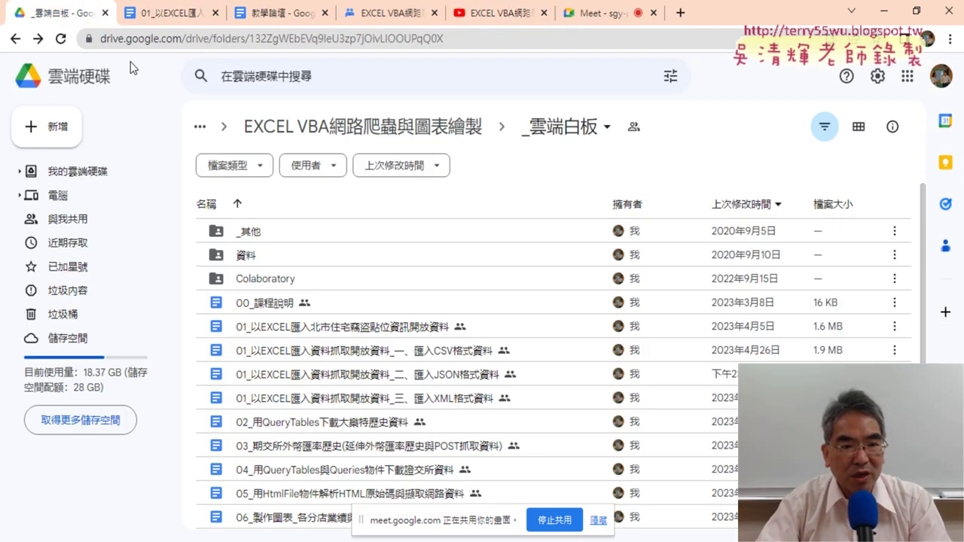
click(448, 377)
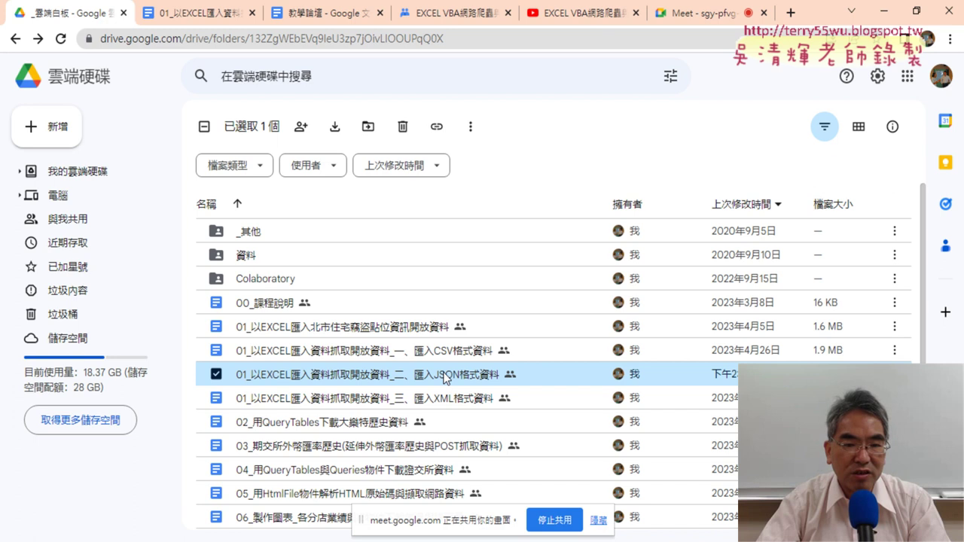
double_click(445, 378)
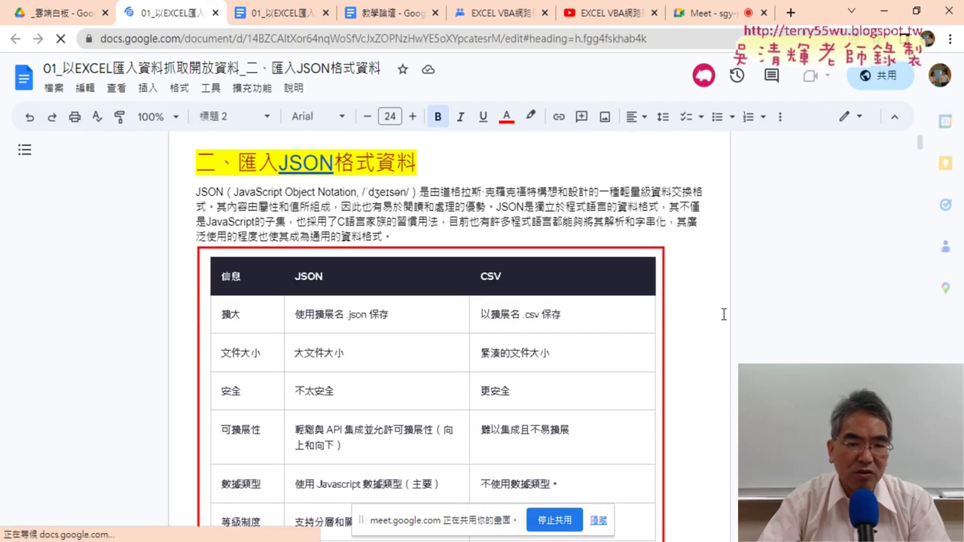
Scroll past the JSON-versus-CSV table to the raw PM2.5 JSON sample in 1.下載與切割資料.
scroll(722, 314, down, 2)
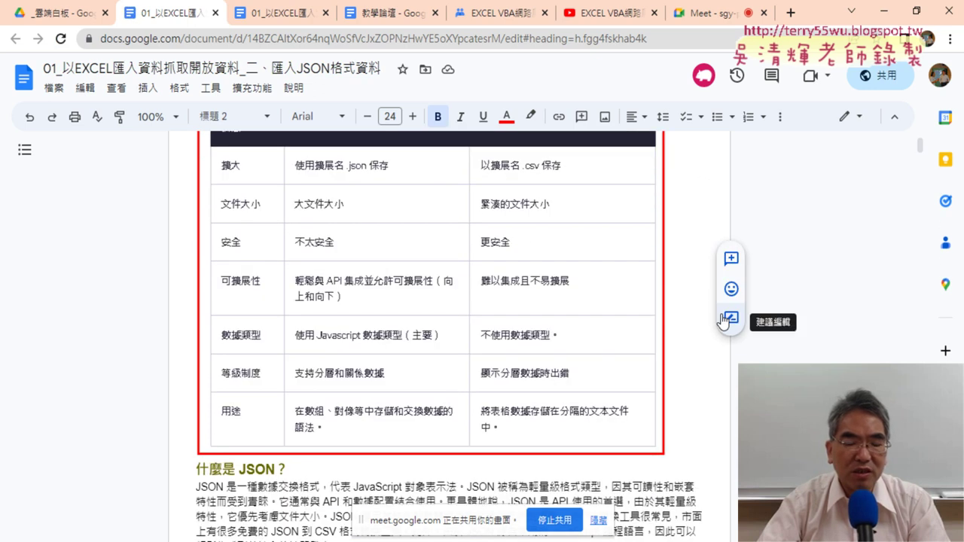
scroll(700, 364, down, 3)
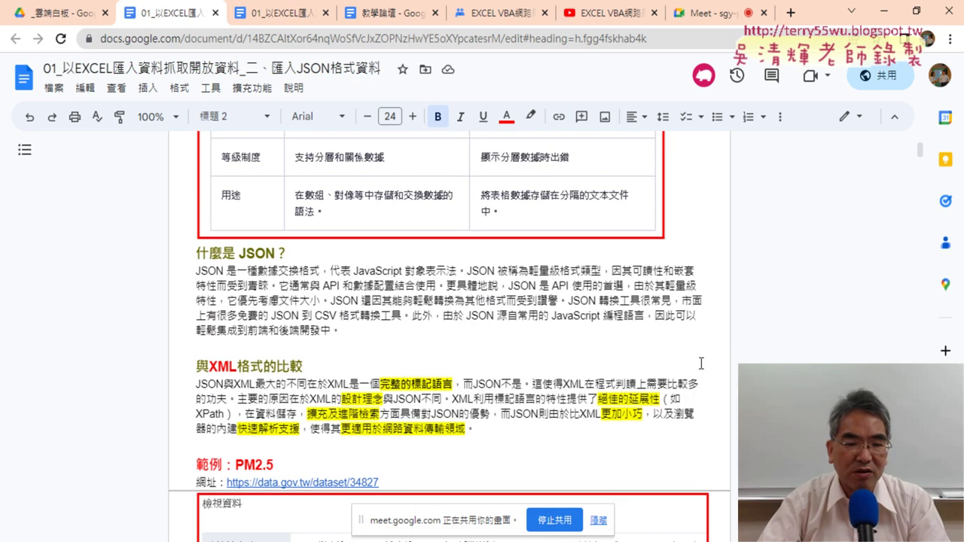
scroll(700, 364, down, 1)
scroll(697, 362, down, 1)
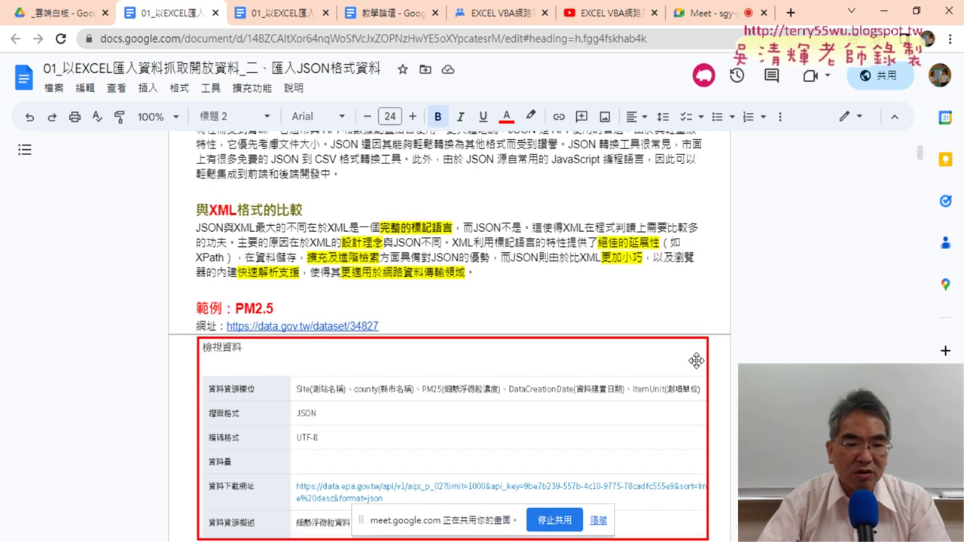
scroll(692, 361, down, 2)
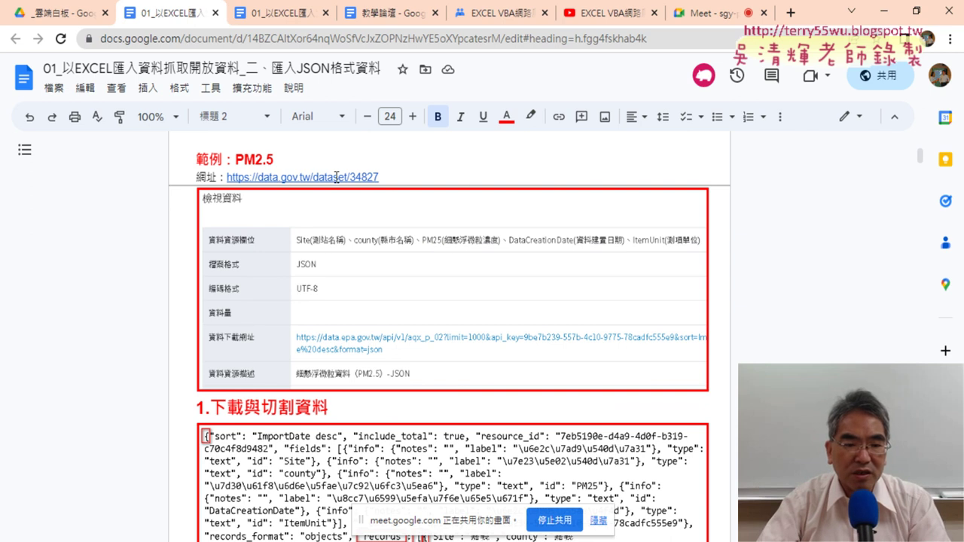
scroll(336, 179, down, 2)
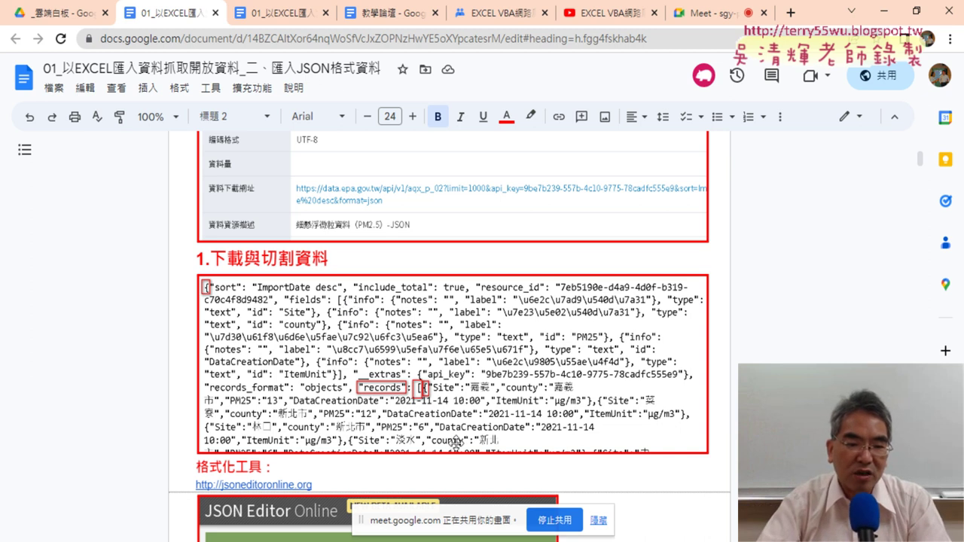
Follow the jsoneditoronline.org link under 格式化工具 to load JSON Editor Online.
scroll(444, 422, down, 4)
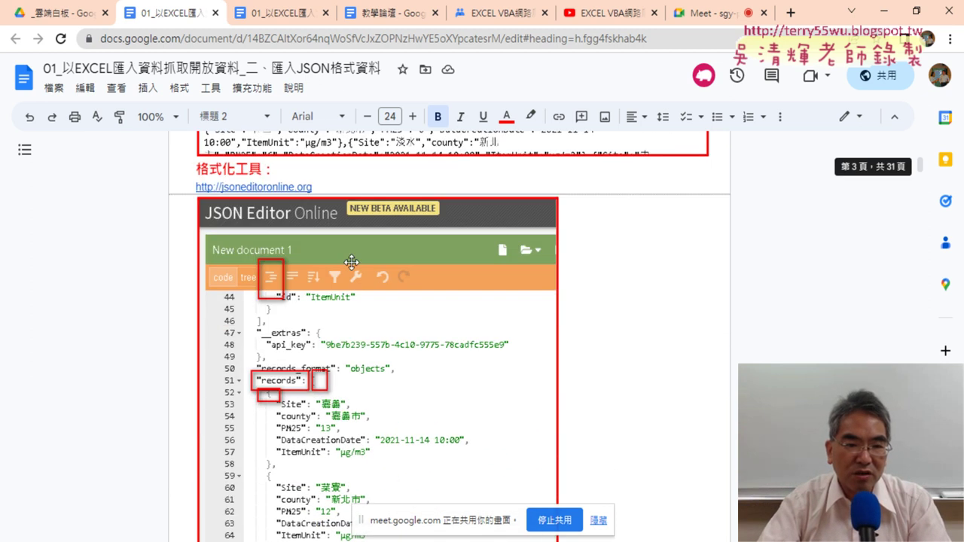
click(253, 188)
click(262, 212)
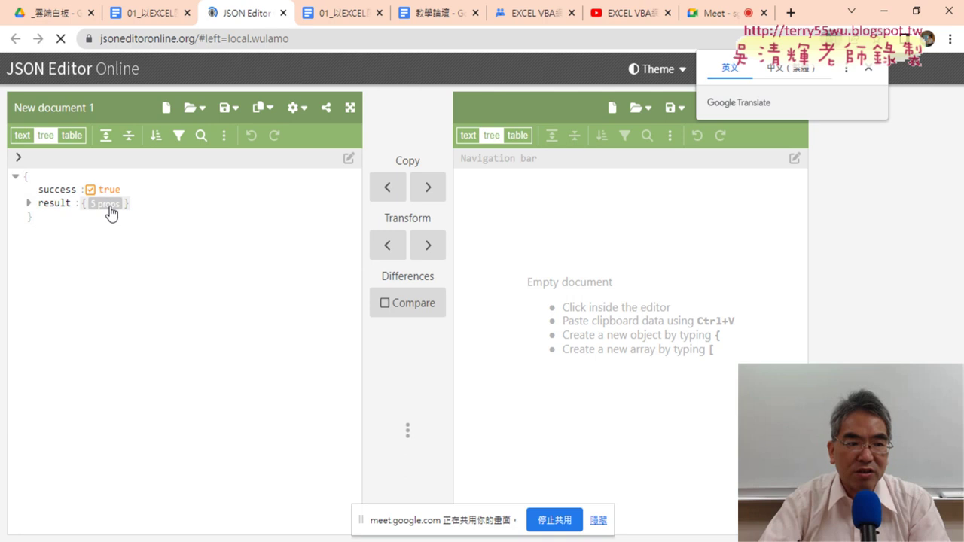
Expand root and result to reveal resource_id, limit 2000, total 375, fields and records.
click(15, 176)
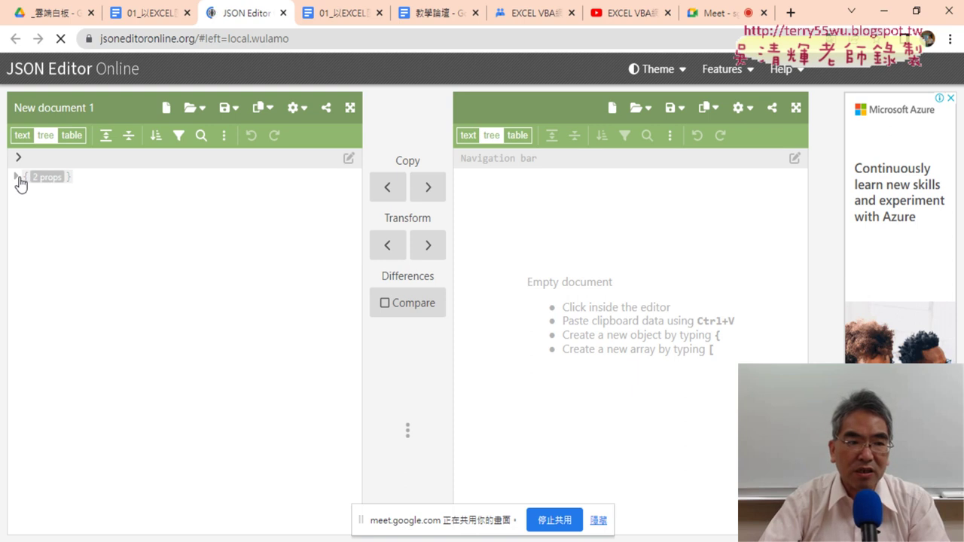
click(16, 178)
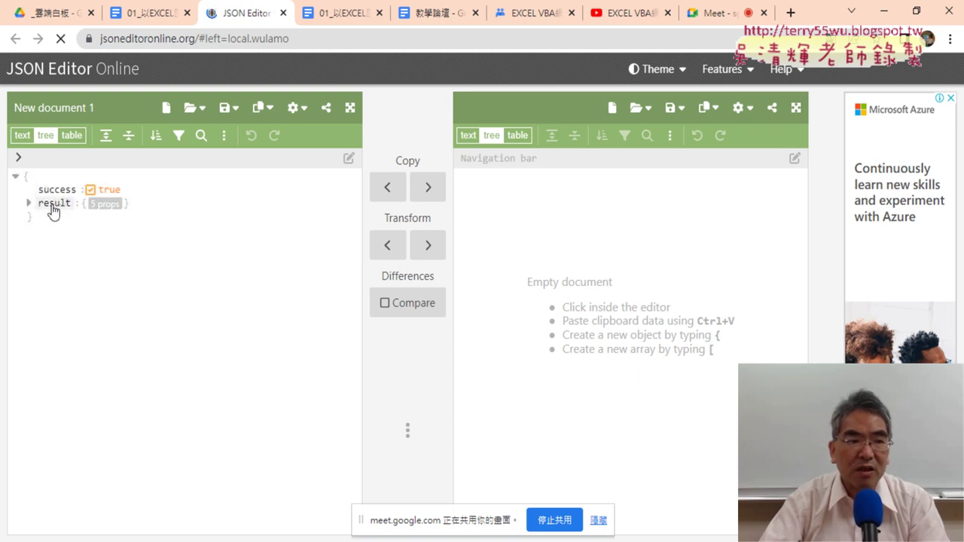
click(29, 204)
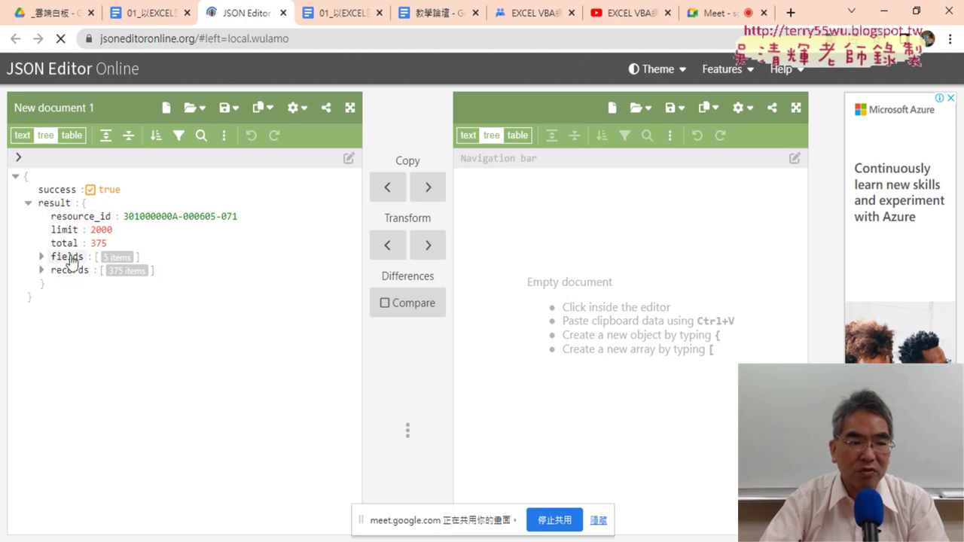
click(28, 203)
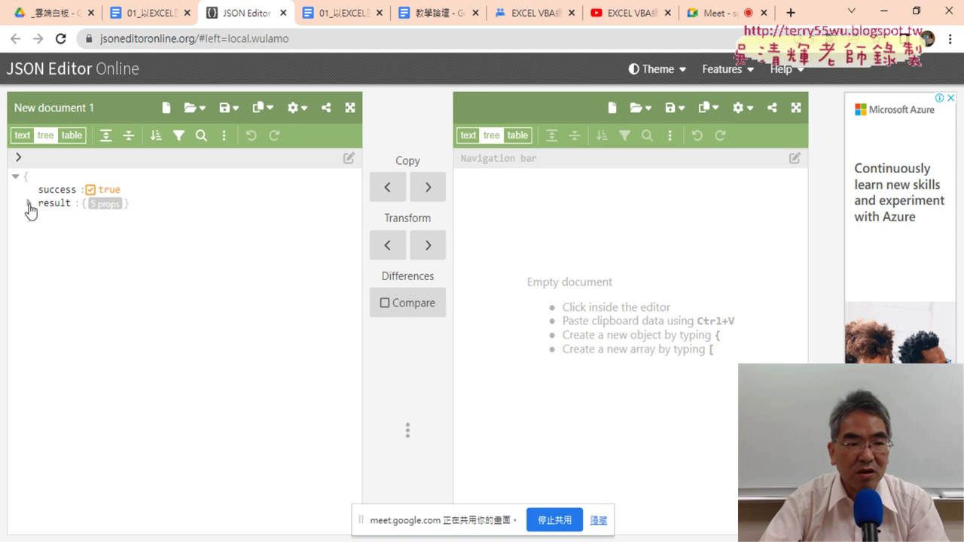
click(27, 203)
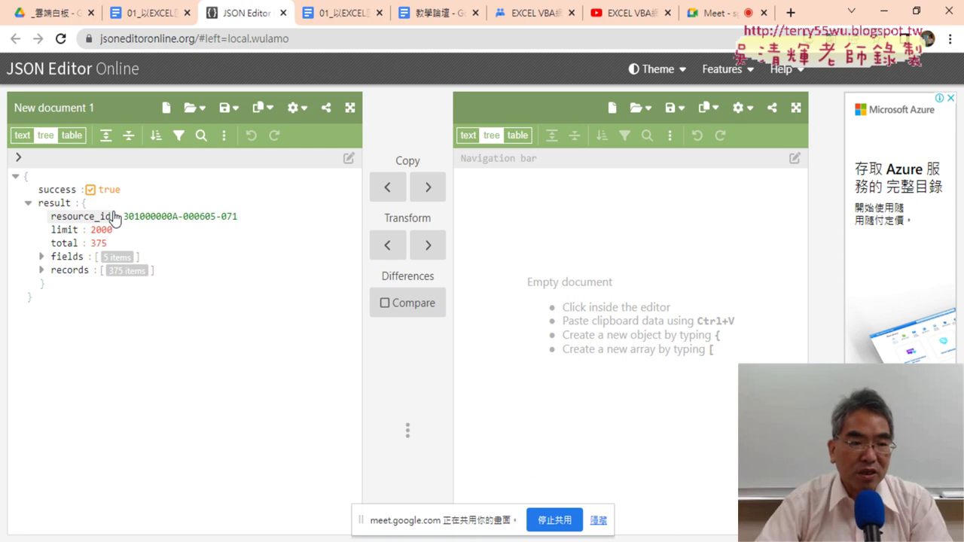
Expand records and item 0 to show its five fields, then go back to the handout.
click(42, 271)
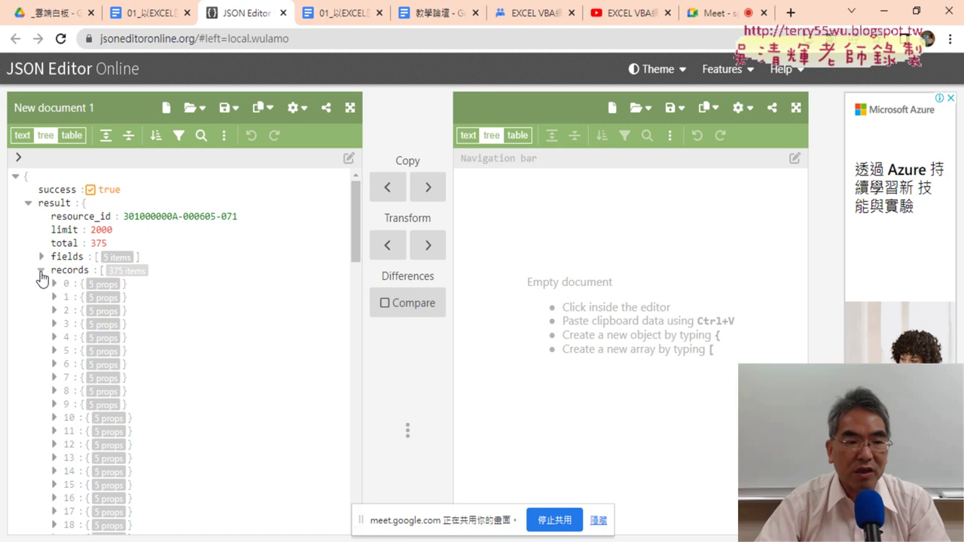
click(41, 271)
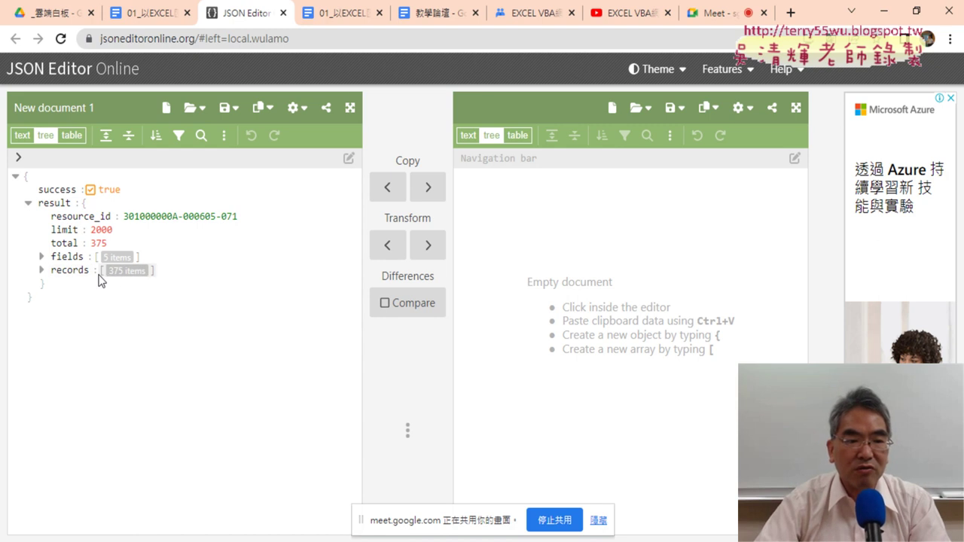
click(42, 270)
click(53, 284)
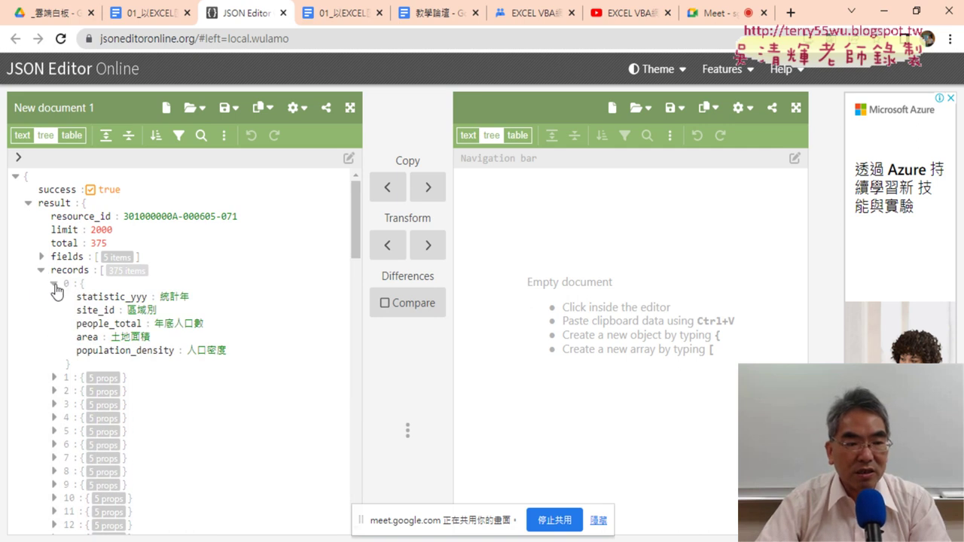
click(53, 285)
click(54, 285)
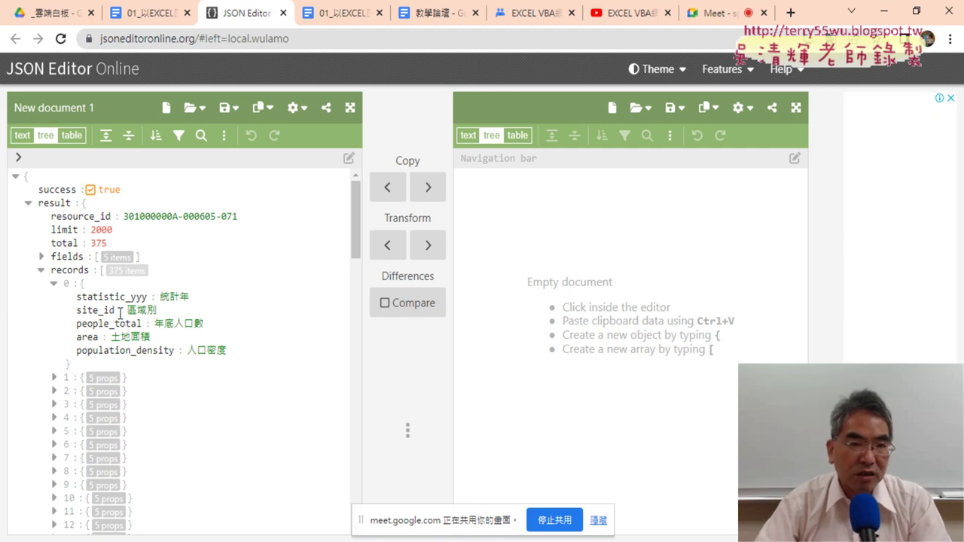
click(166, 21)
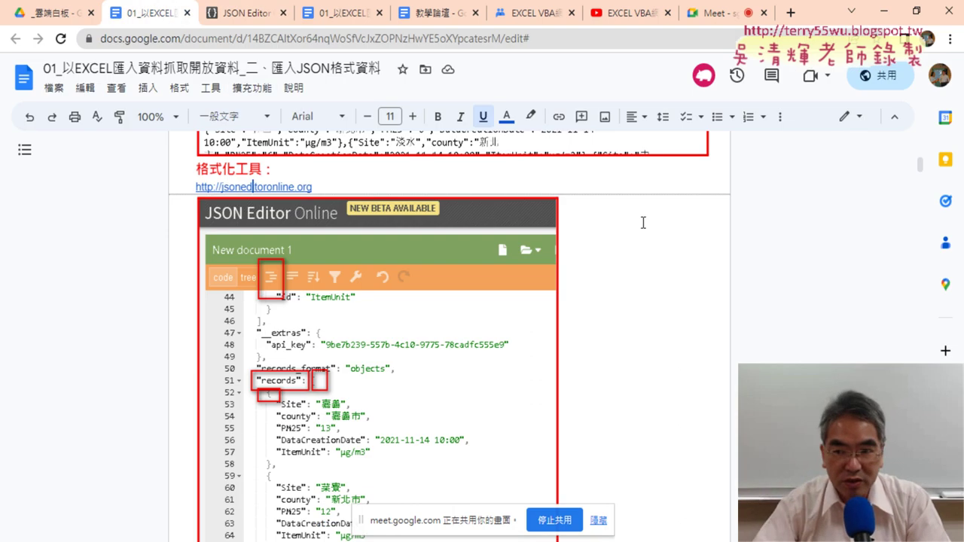
Select the whole Sub JSON_人口() listing, from Sub down to End Sub.
drag(919, 165, 920, 344)
scroll(885, 337, up, 2)
scroll(790, 301, up, 2)
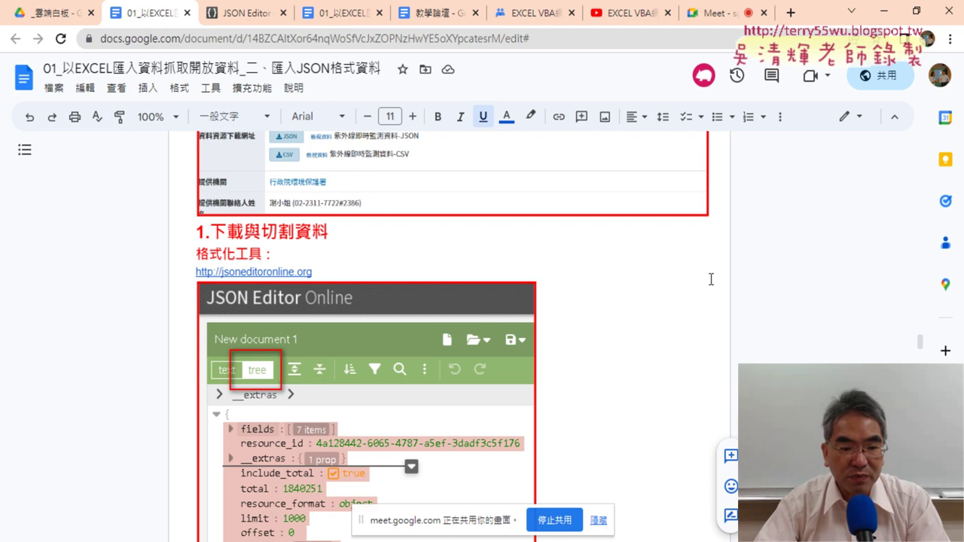
scroll(710, 275, down, 4)
scroll(711, 280, down, 3)
scroll(711, 279, down, 5)
scroll(710, 279, down, 5)
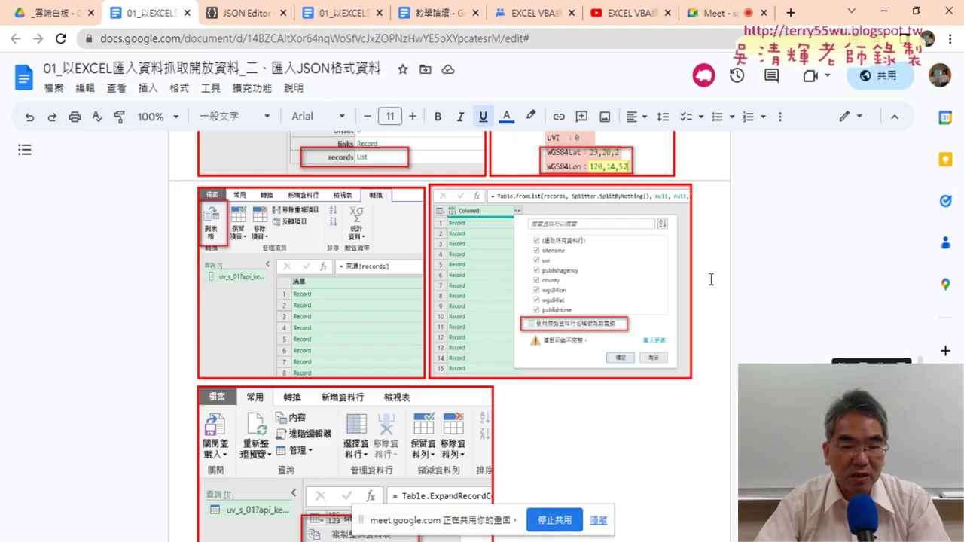
scroll(710, 279, down, 5)
scroll(711, 279, down, 5)
scroll(711, 279, down, 3)
scroll(711, 279, up, 1)
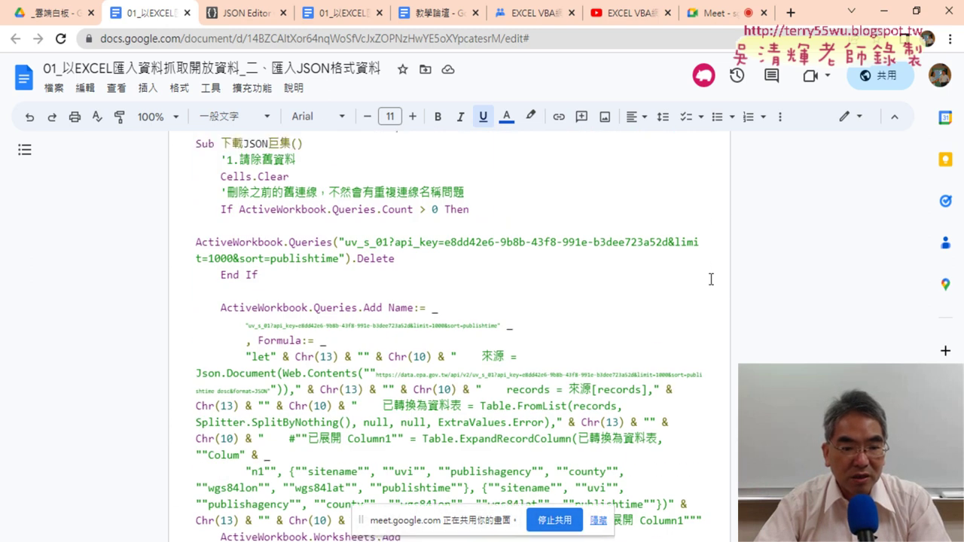
scroll(711, 279, up, 4)
scroll(711, 279, up, 4)
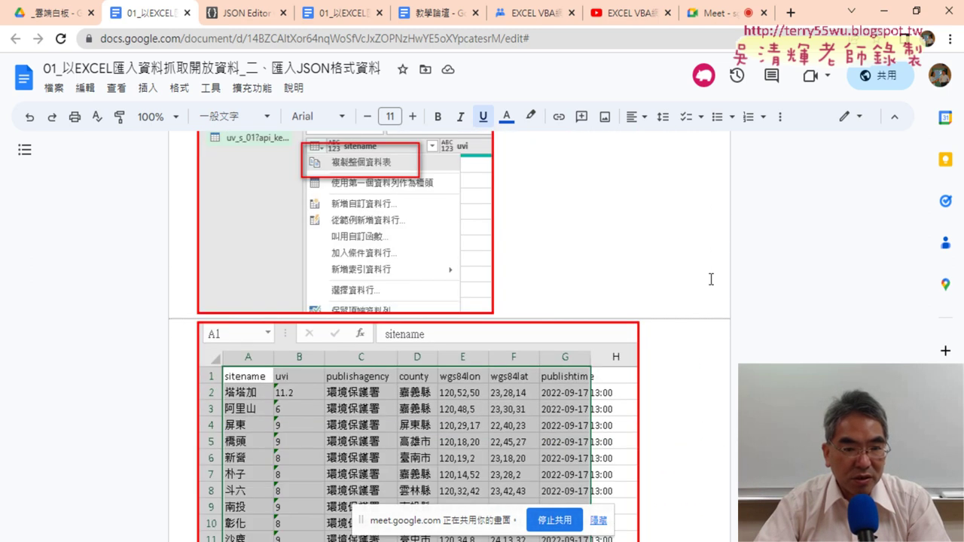
scroll(711, 280, up, 3)
scroll(711, 279, up, 4)
scroll(711, 279, up, 3)
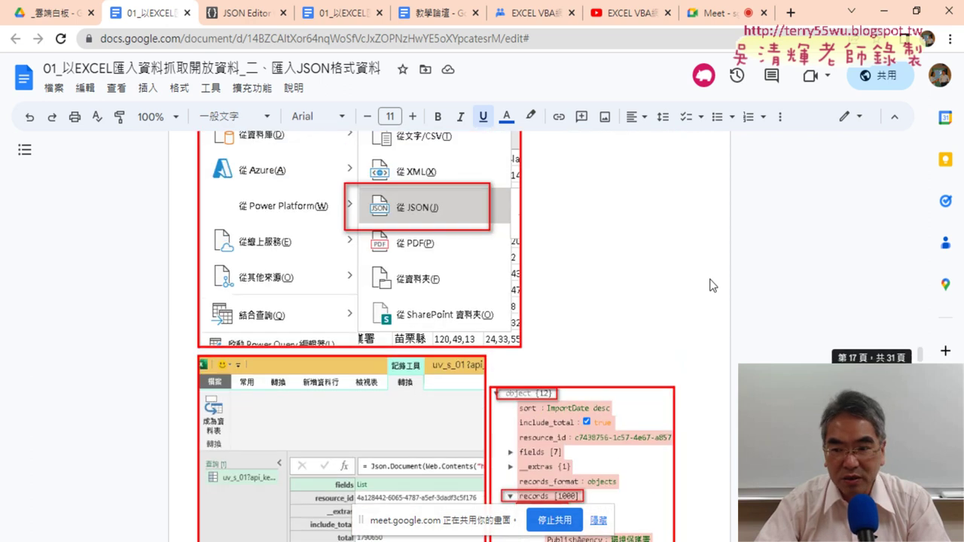
scroll(825, 301, down, 5)
scroll(826, 301, down, 5)
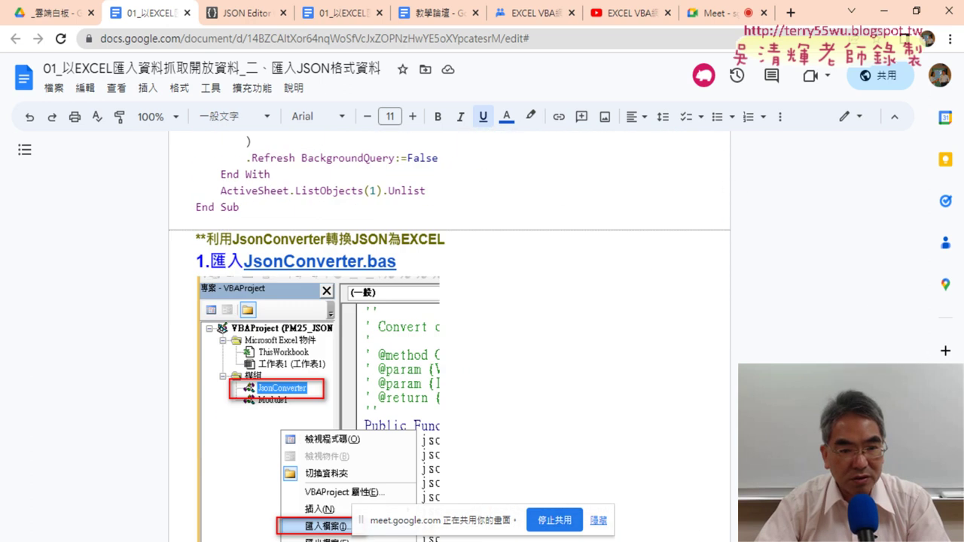
scroll(449, 336, down, 4)
scroll(449, 336, down, 5)
scroll(450, 336, down, 4)
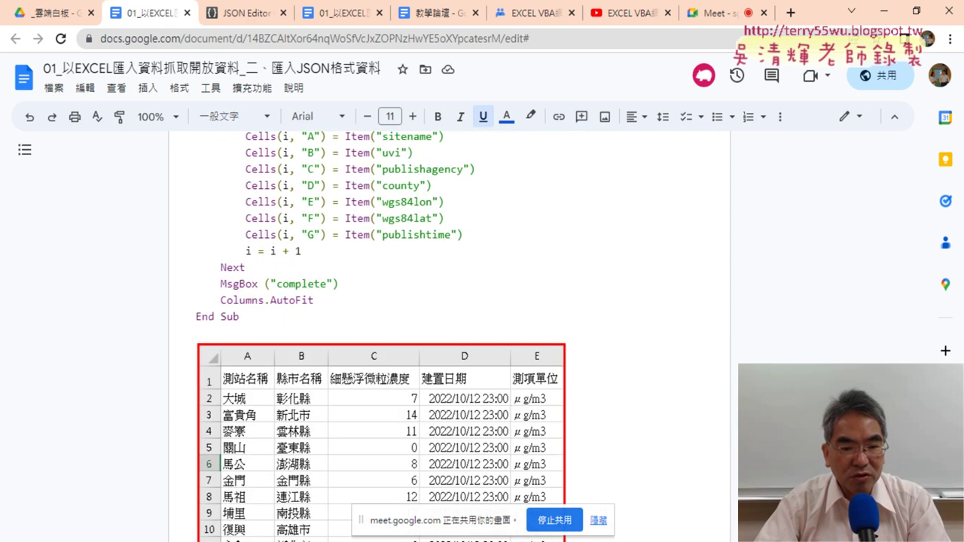
scroll(450, 336, down, 3)
scroll(519, 234, down, 2)
scroll(520, 233, down, 3)
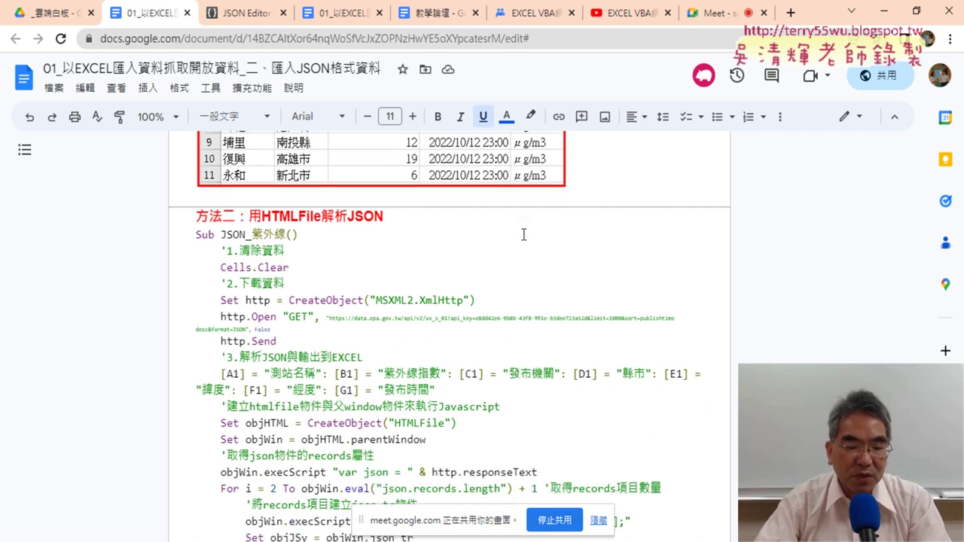
scroll(501, 227, down, 4)
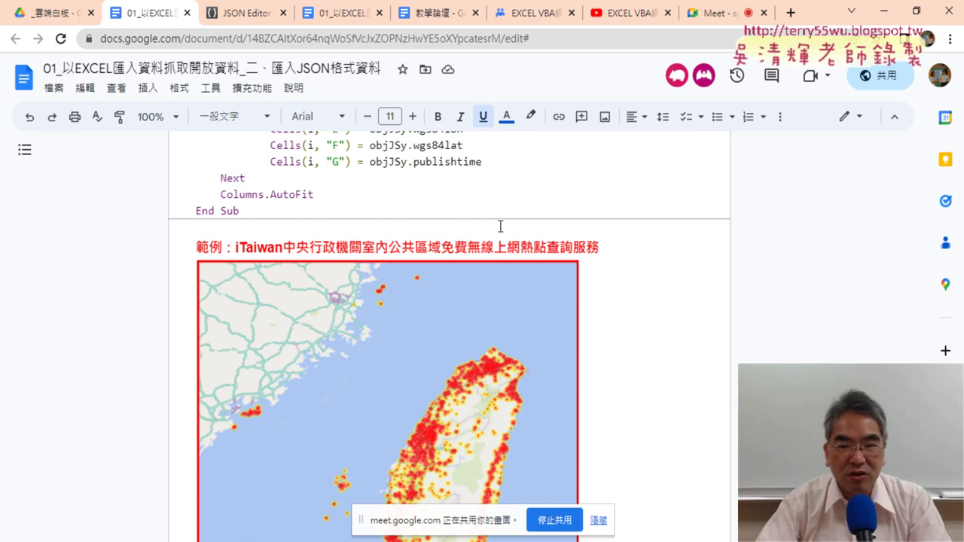
scroll(654, 273, down, 10)
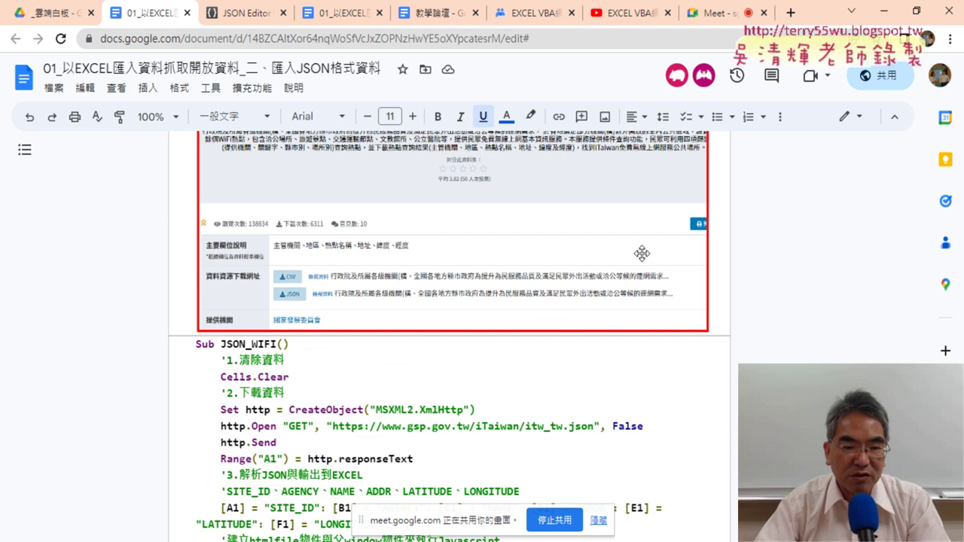
scroll(643, 253, down, 2)
scroll(644, 254, down, 2)
scroll(644, 254, down, 4)
scroll(644, 253, down, 2)
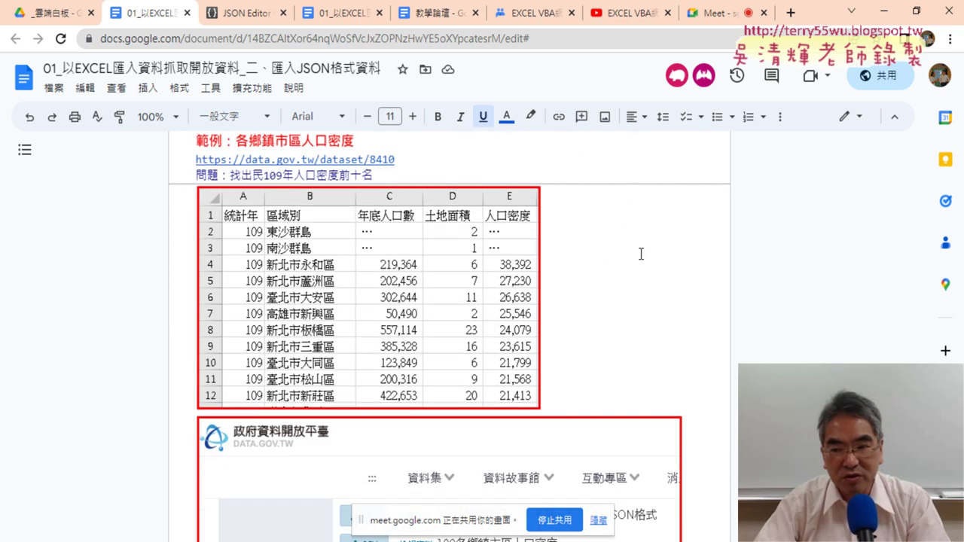
scroll(669, 251, down, 4)
scroll(668, 252, down, 4)
scroll(669, 252, down, 4)
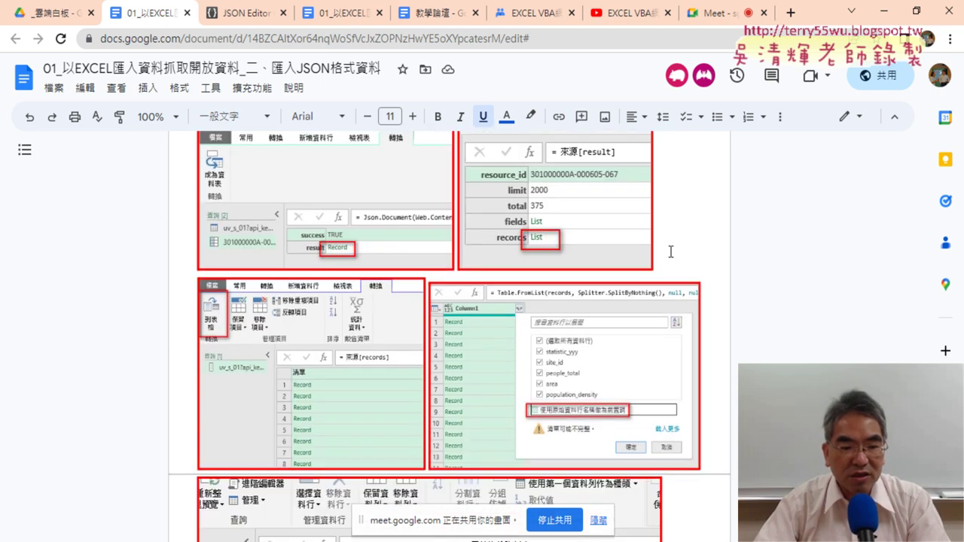
scroll(669, 252, down, 4)
scroll(670, 251, down, 4)
scroll(671, 252, down, 4)
scroll(670, 251, down, 4)
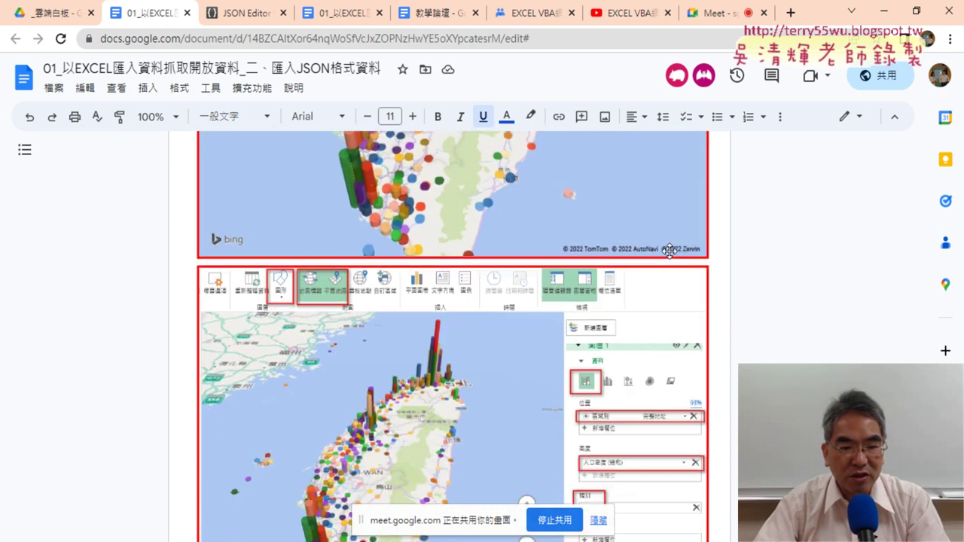
scroll(671, 252, down, 4)
scroll(670, 252, down, 2)
scroll(670, 251, down, 2)
scroll(670, 252, down, 1)
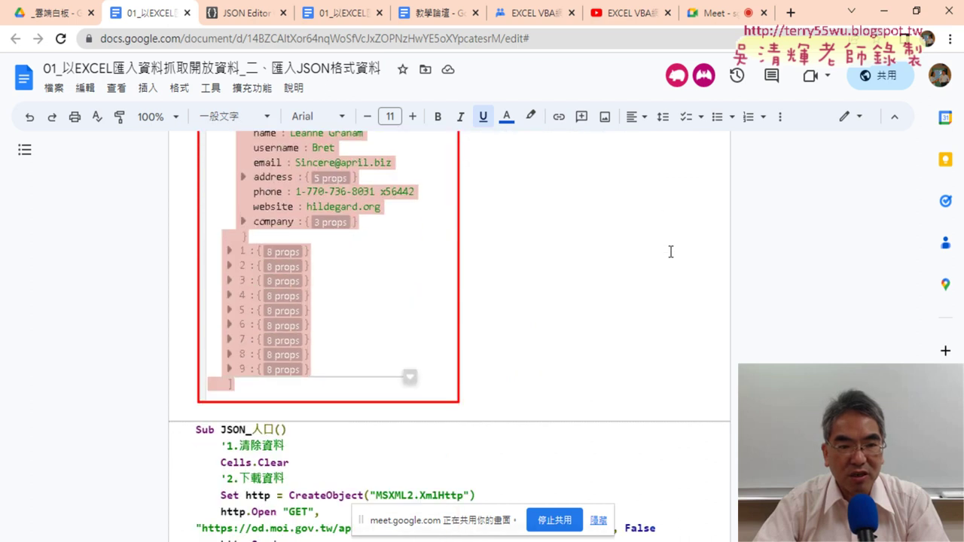
scroll(670, 251, down, 3)
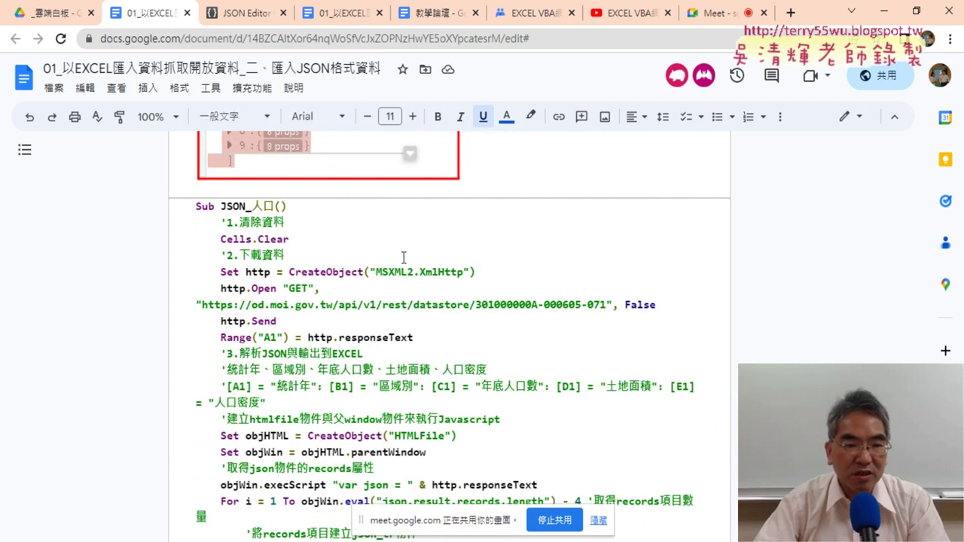
click(195, 205)
scroll(296, 351, down, 2)
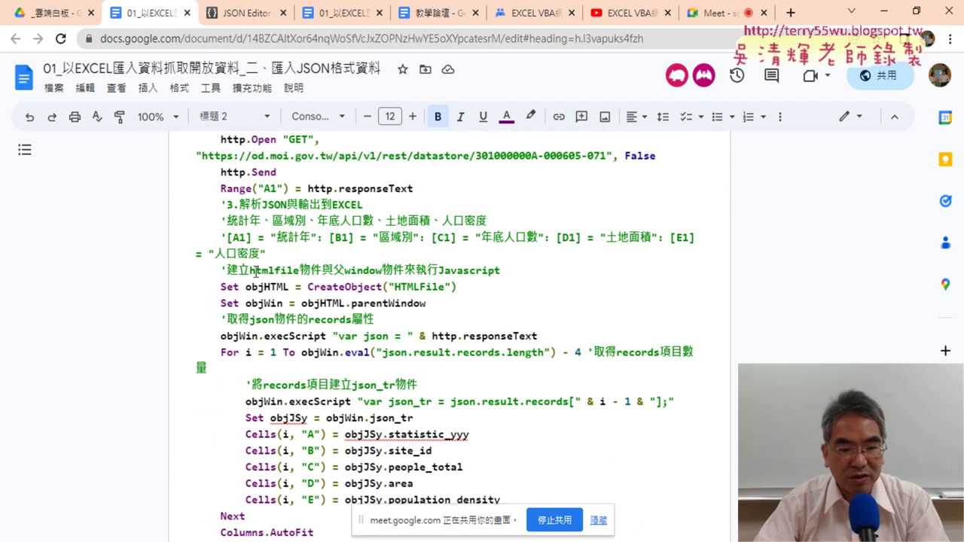
scroll(297, 351, down, 2)
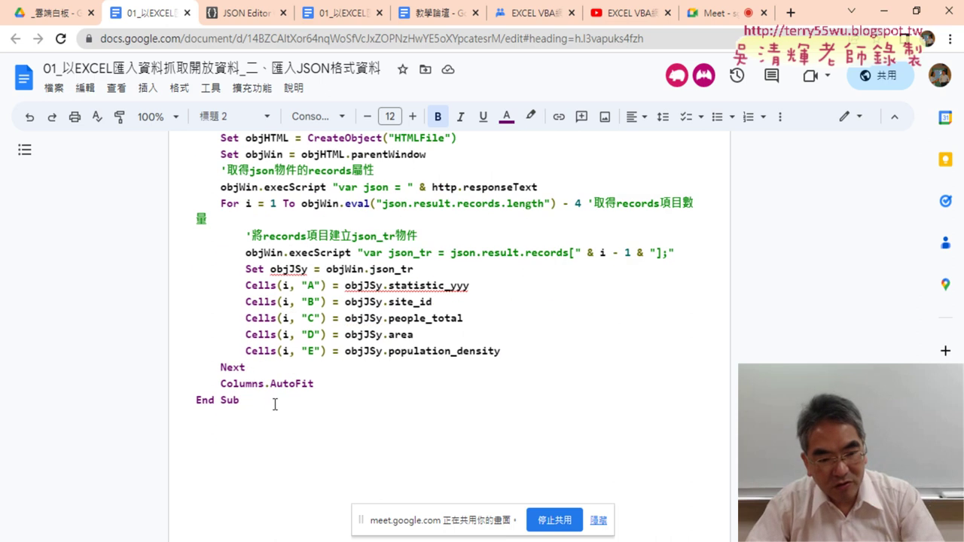
shift+click(259, 405)
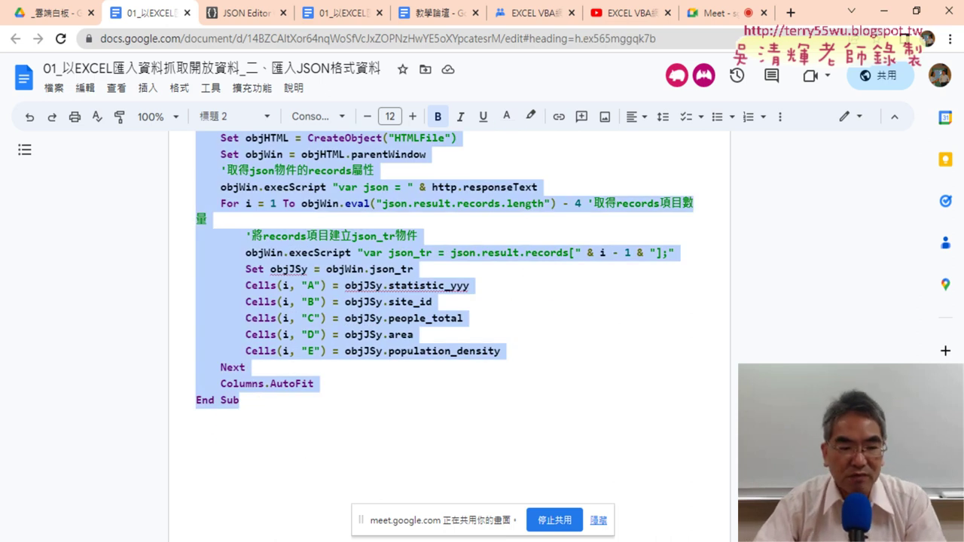
Launch Excel 2016 with a new blank workbook and bring up its developer features.
key(super)
scroll(108, 414, down, 3)
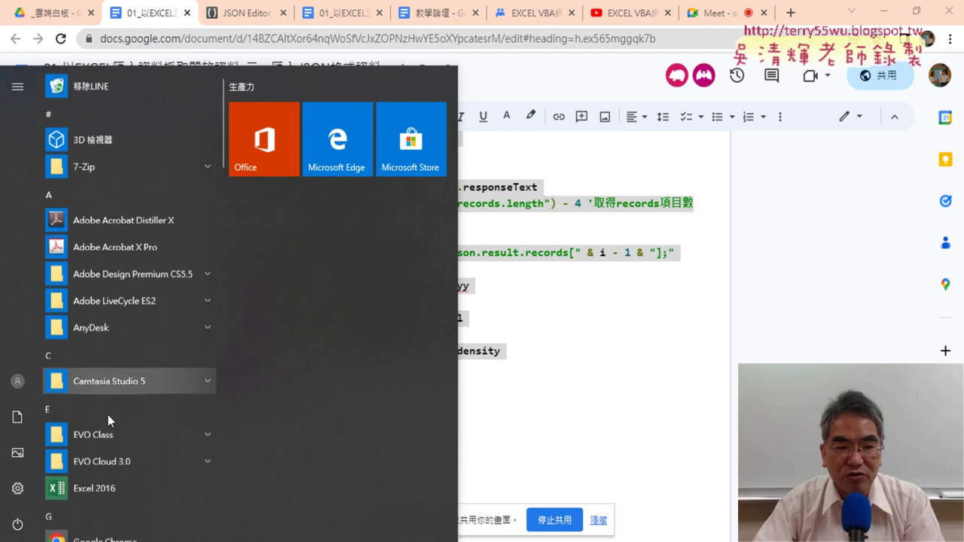
click(108, 374)
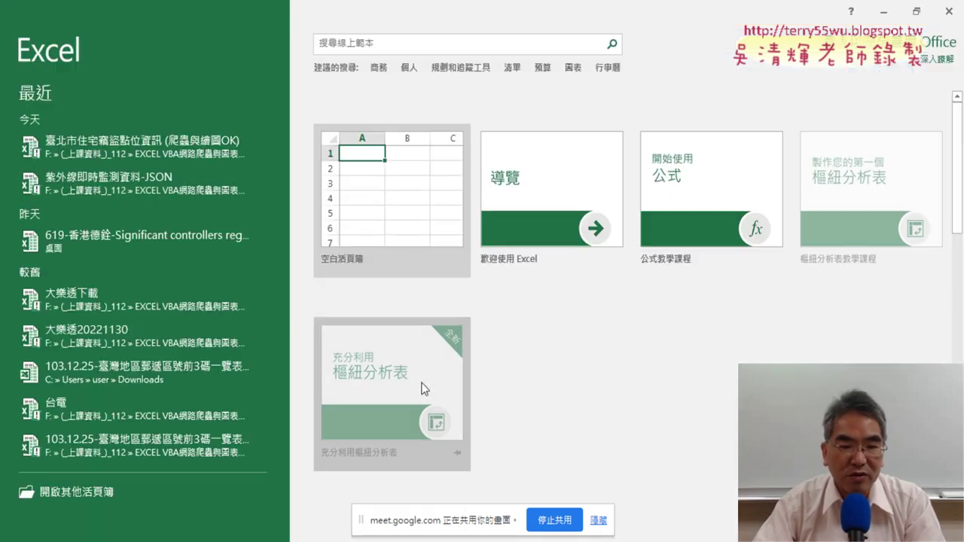
click(379, 209)
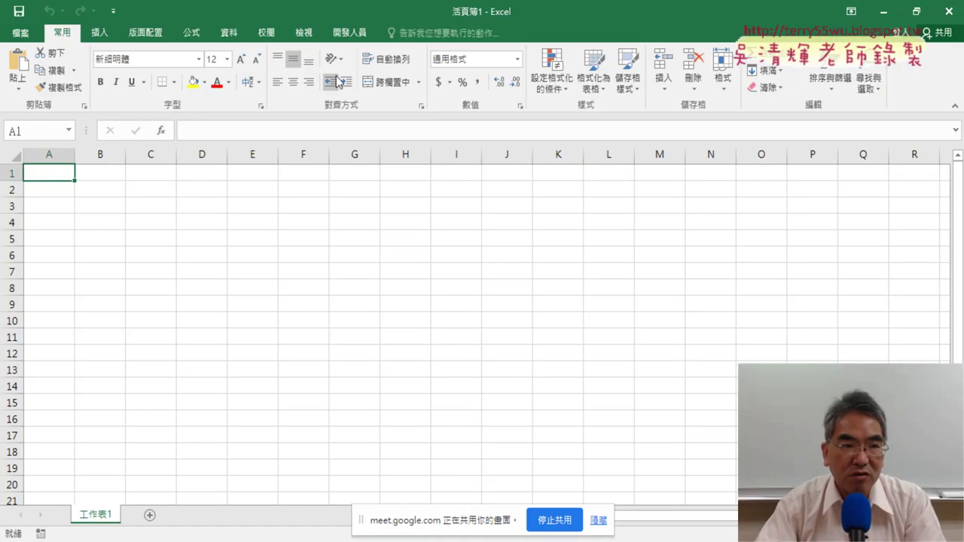
click(347, 35)
Insert a new module under 工作表1's project and paste the JSON_人口 macro into it.
click(38, 71)
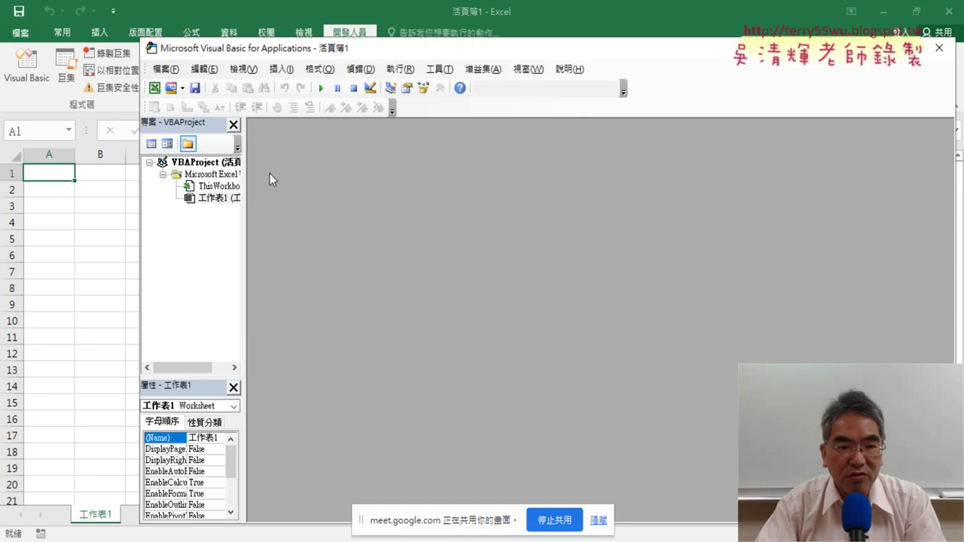
right_click(217, 199)
click(380, 276)
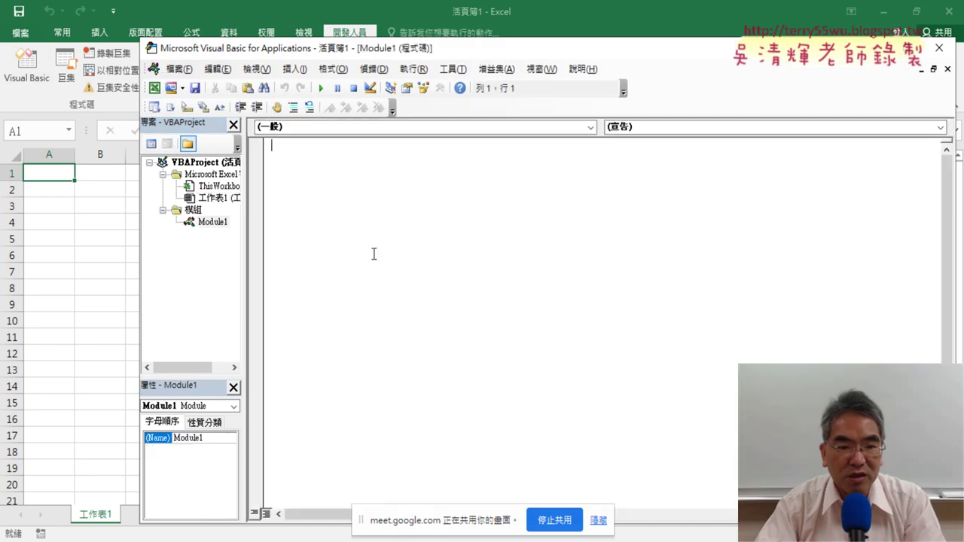
right_click(364, 239)
click(388, 276)
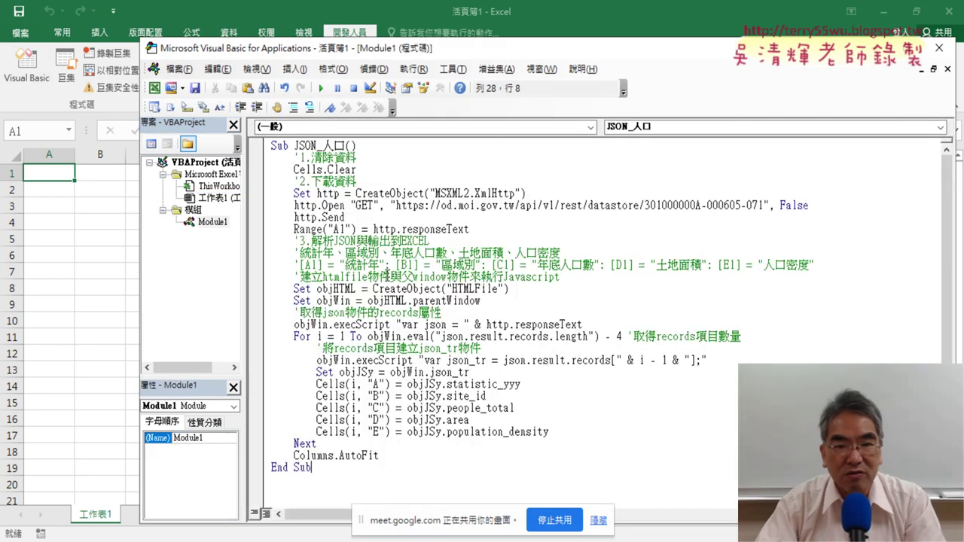
drag(452, 48, 552, 36)
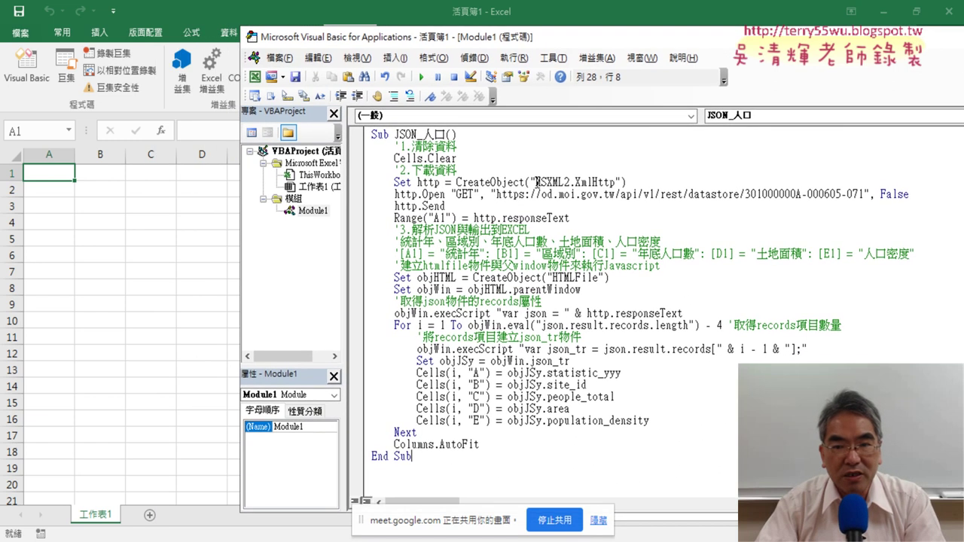
Highlight MSXML2.XmlHttp, the http variable, the open-data URL and responseText in the macro.
mouse_move(537, 183)
mouse_down()
mouse_move(615, 182)
mouse_move(575, 182)
mouse_up()
click(616, 183)
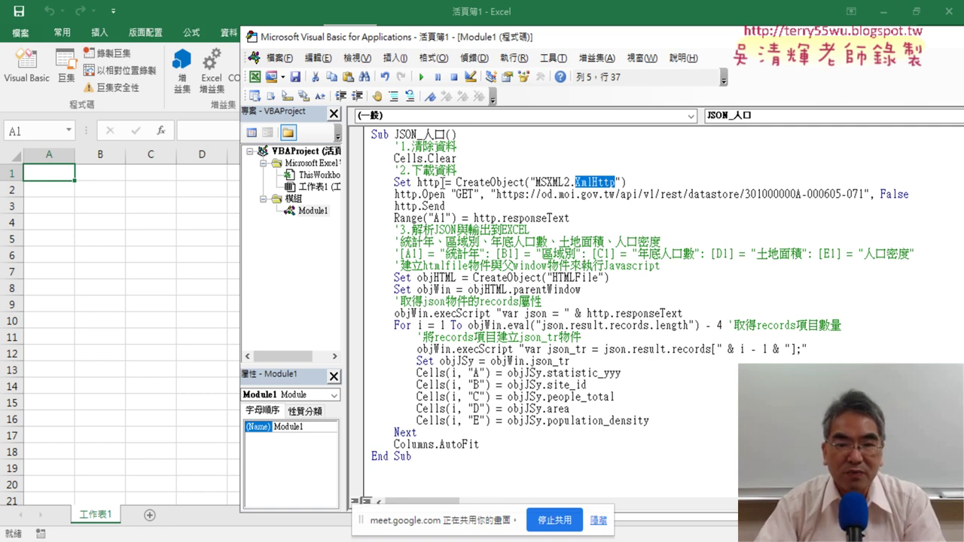
double_click(432, 182)
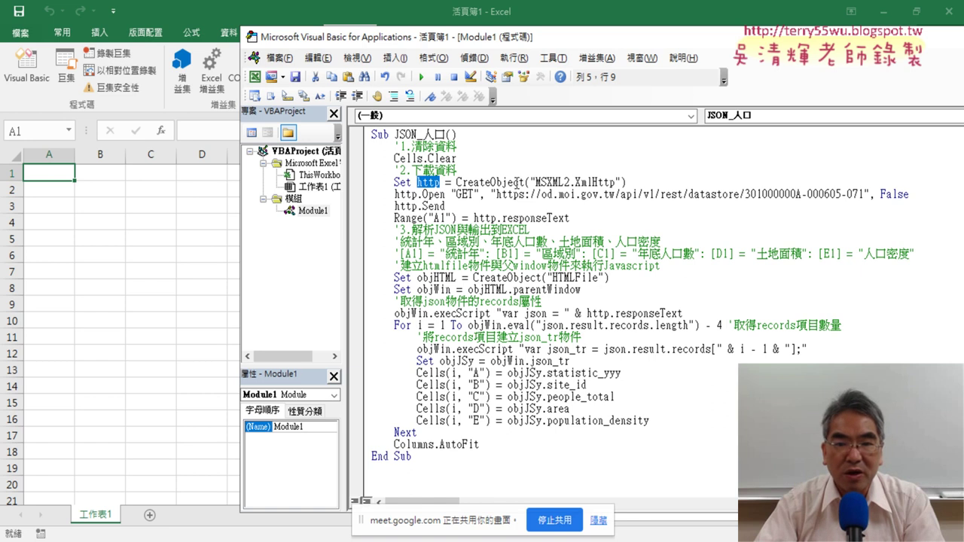
drag(496, 194, 866, 194)
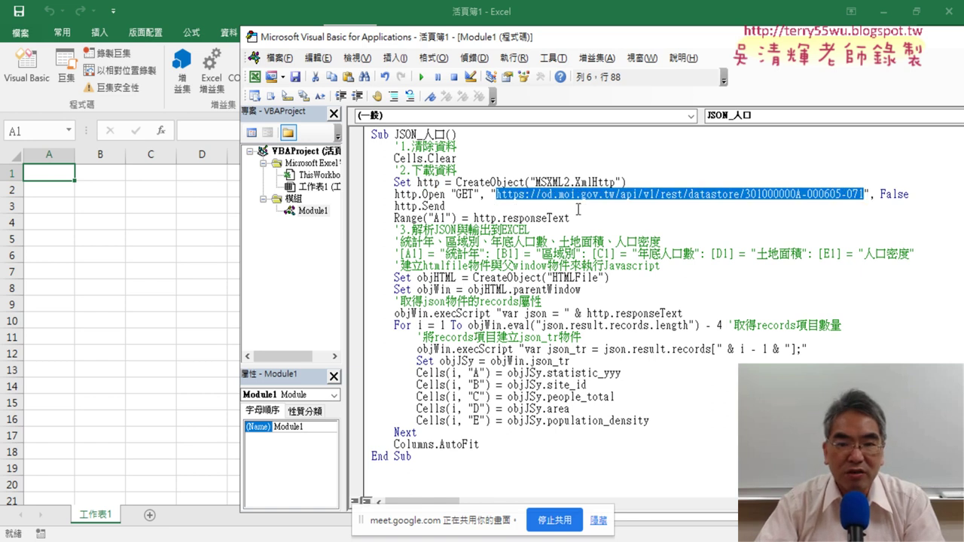
drag(570, 217, 503, 219)
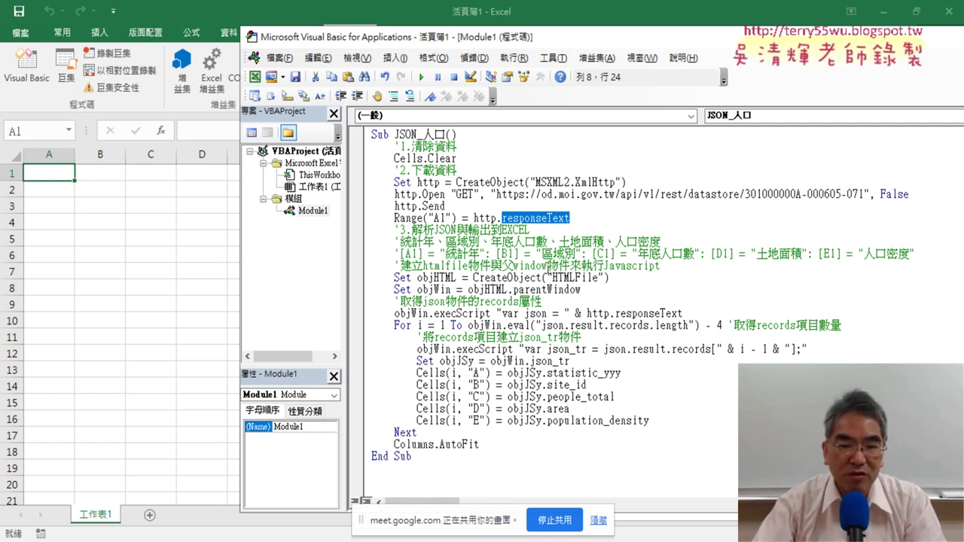
Highlight HTMLFile, var json and http.responseText on the execScript lines, then return to Google Docs.
drag(554, 277, 582, 278)
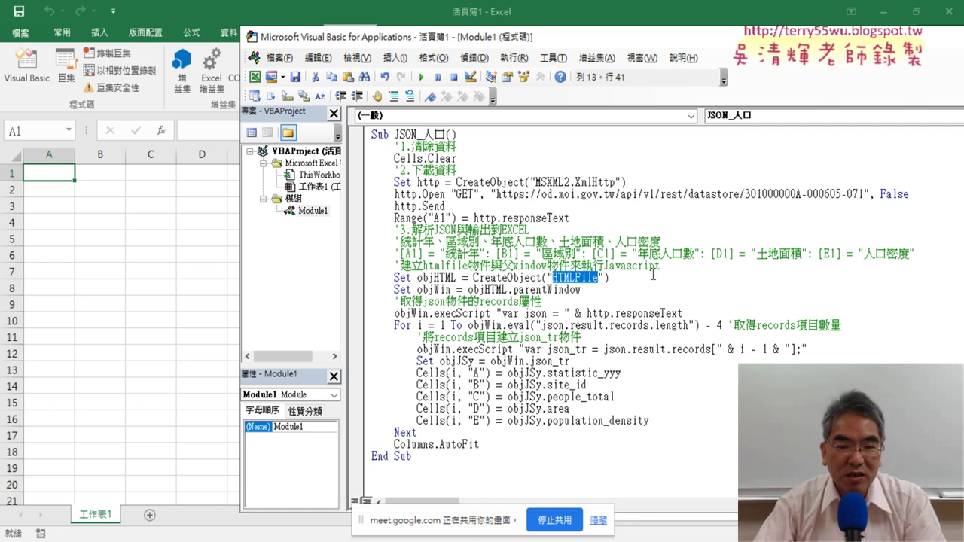
drag(500, 315, 547, 315)
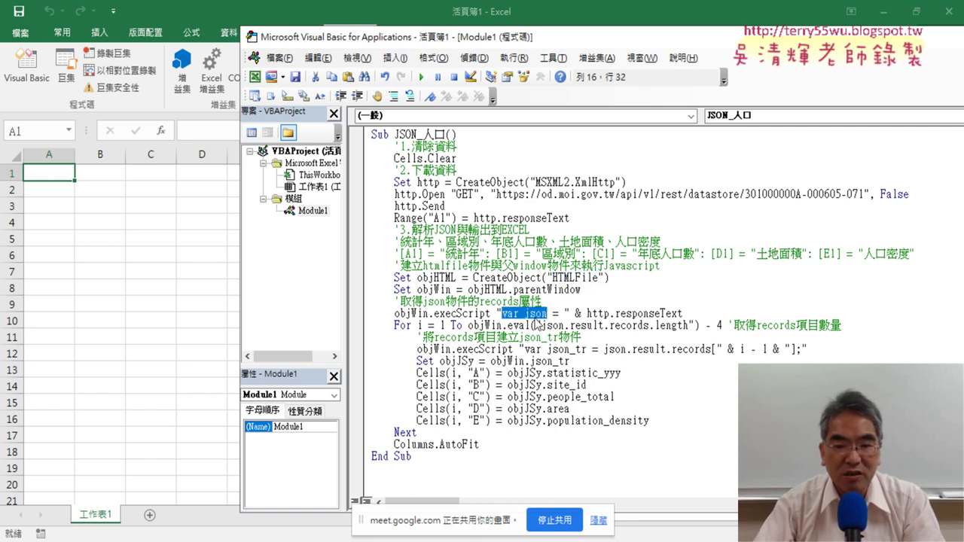
drag(525, 313, 547, 314)
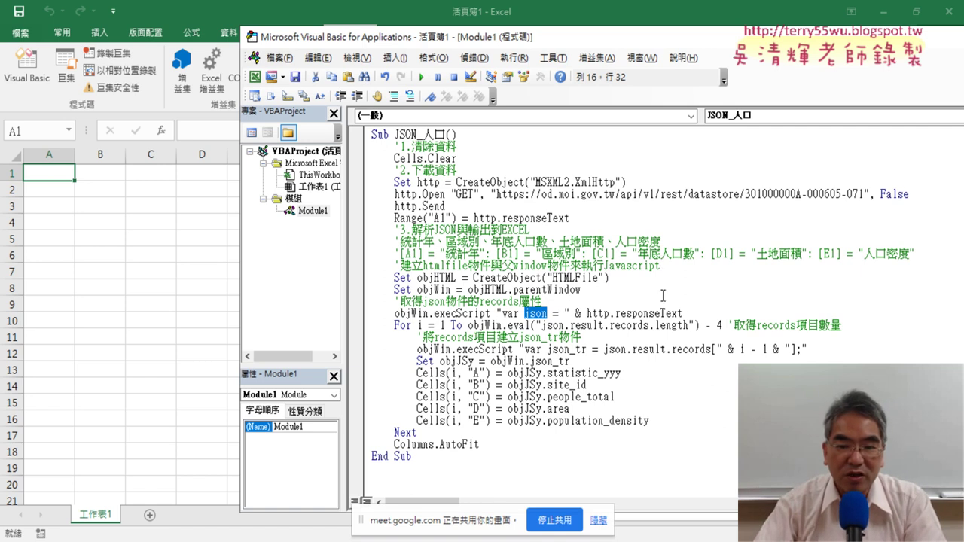
drag(682, 314, 575, 313)
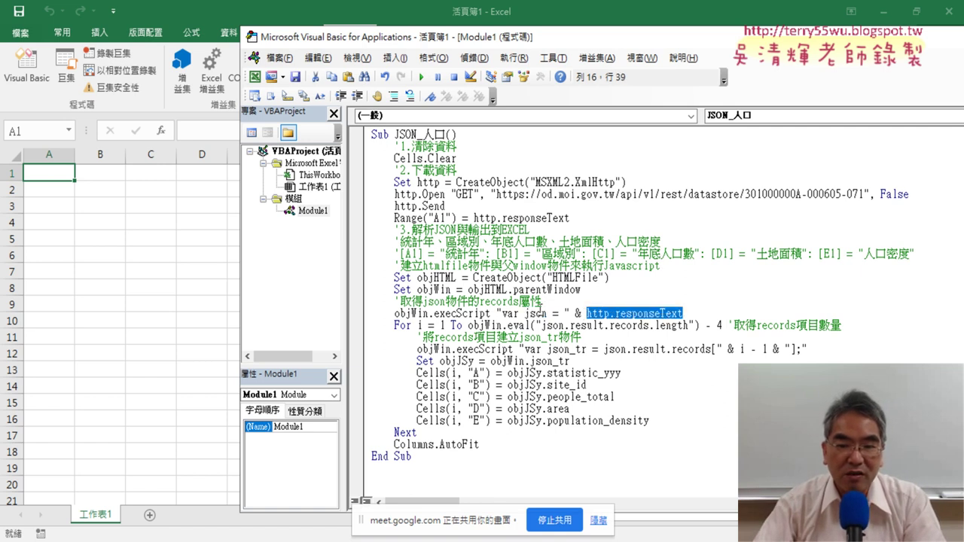
double_click(531, 314)
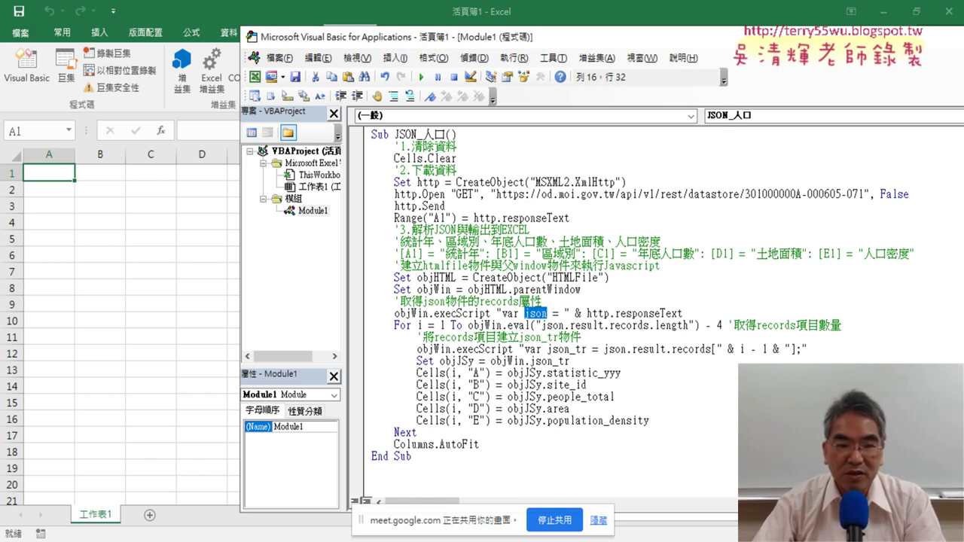
key(alt+Tab)
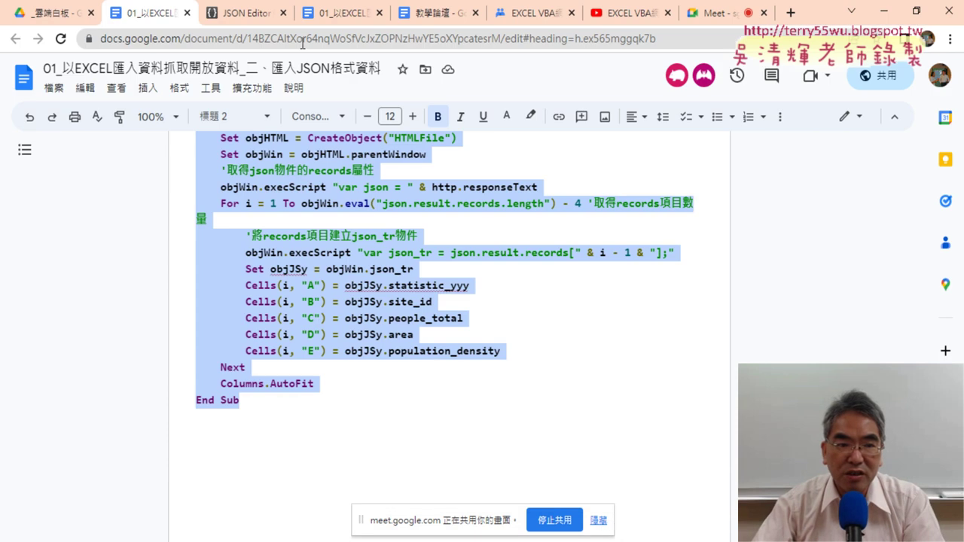
Bring up JSON Editor Online and place the restored Chrome window beside the VBA code.
click(260, 15)
click(293, 108)
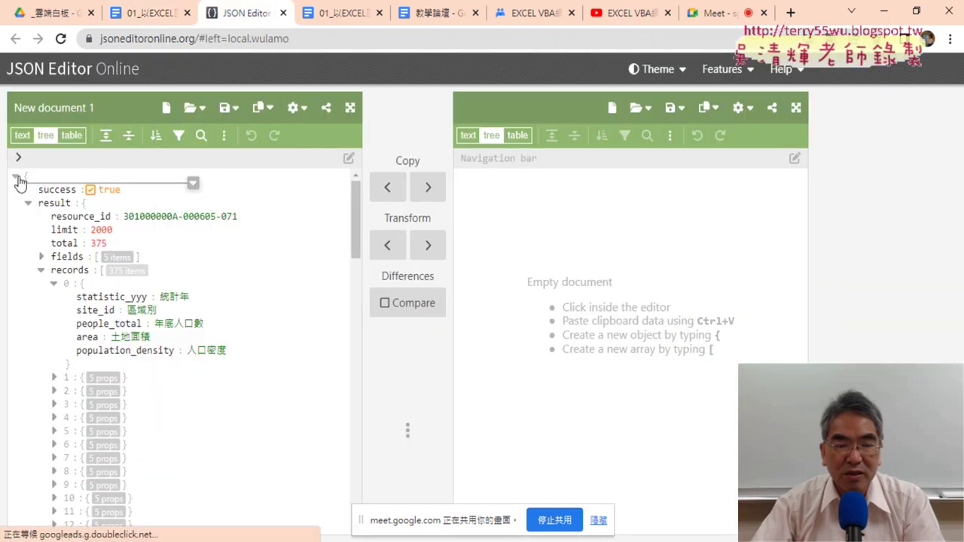
click(16, 176)
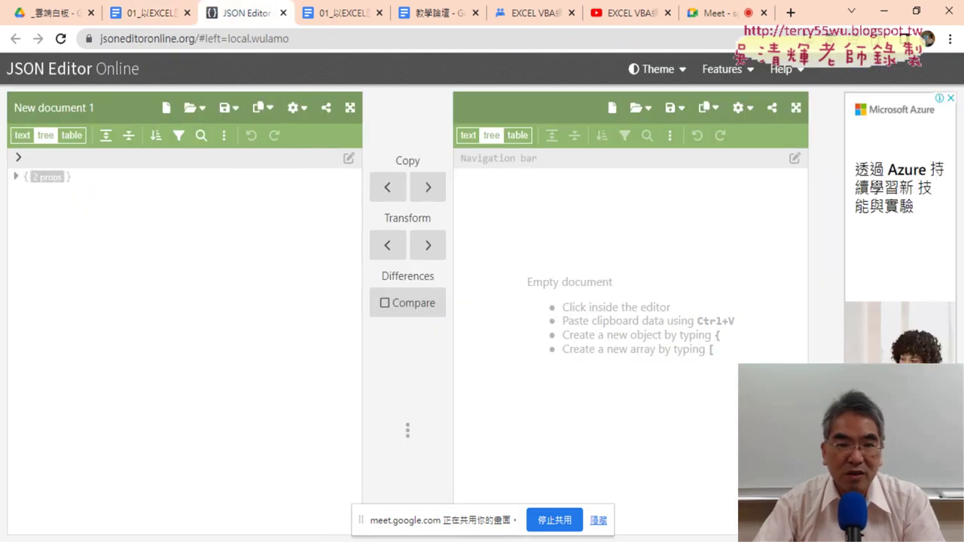
click(916, 11)
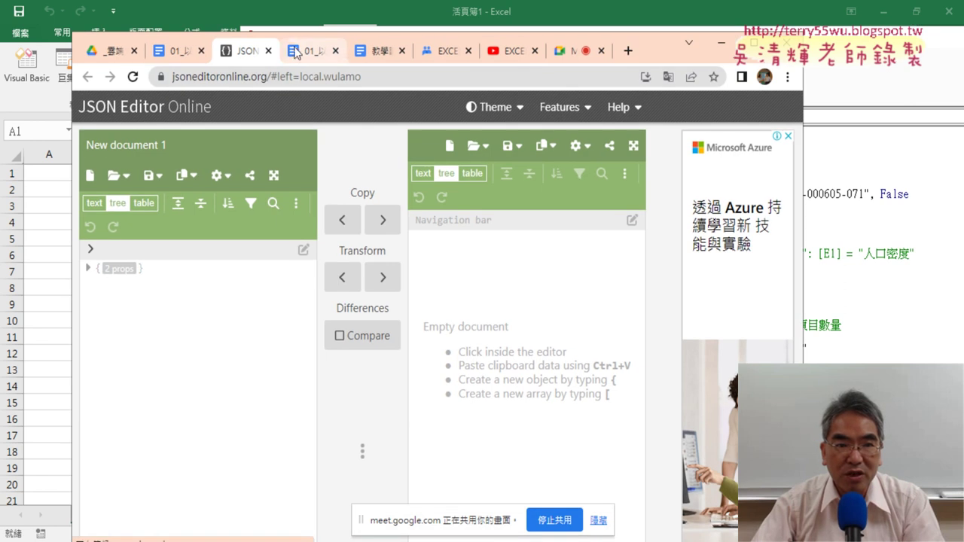
drag(279, 35, 701, 41)
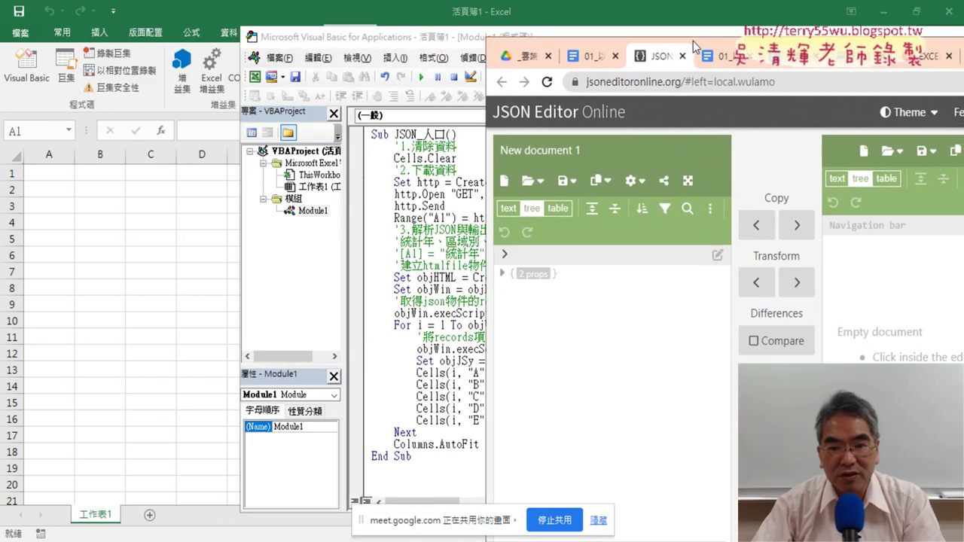
Expand the root, result and records nodes to show 5 fields and 375 records.
click(509, 274)
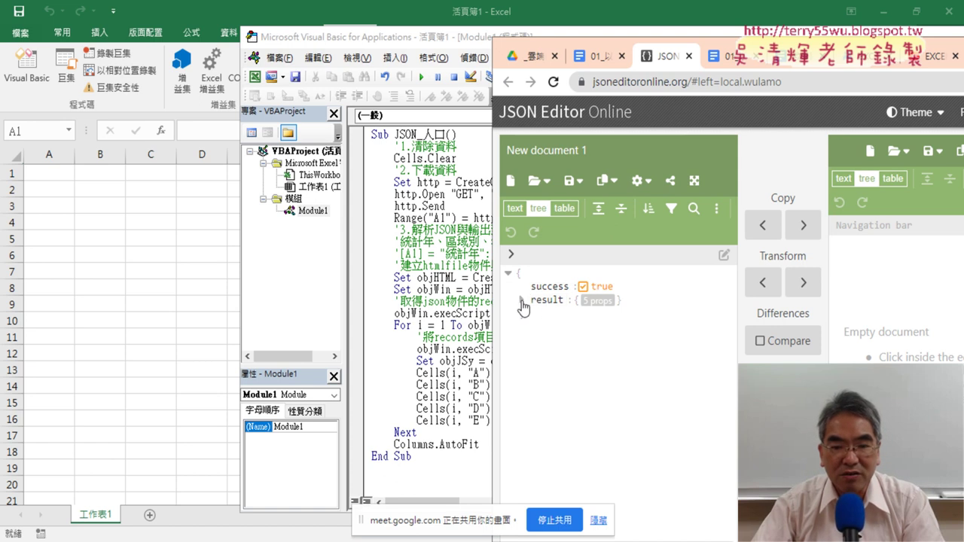
click(520, 301)
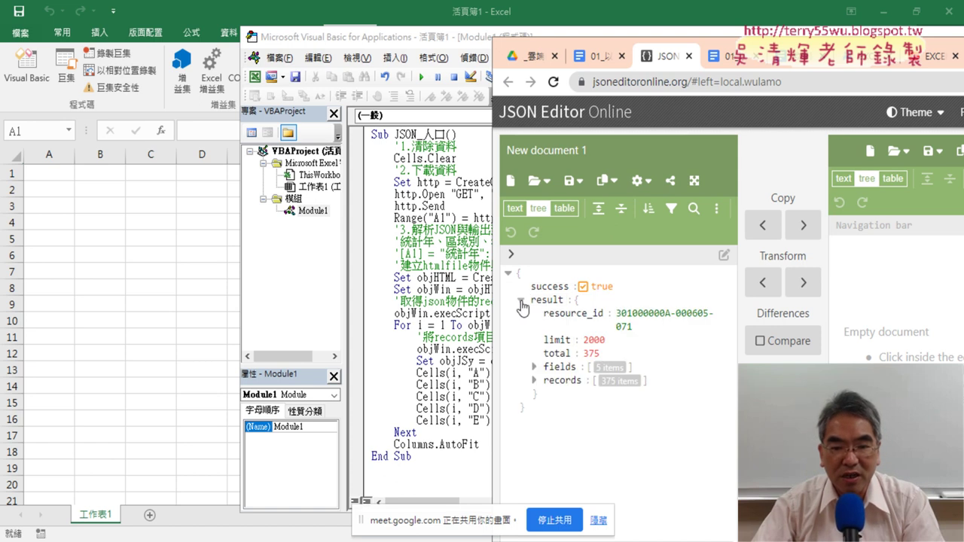
click(561, 388)
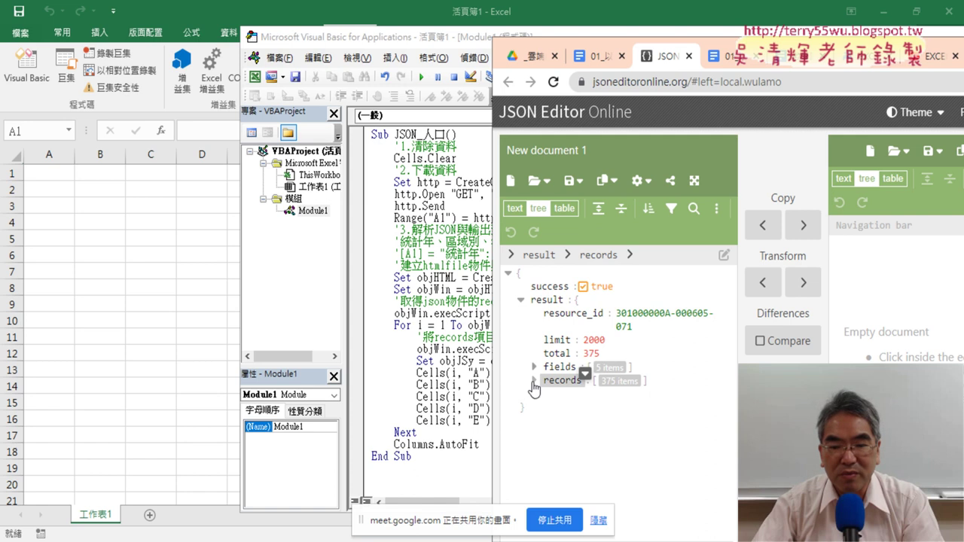